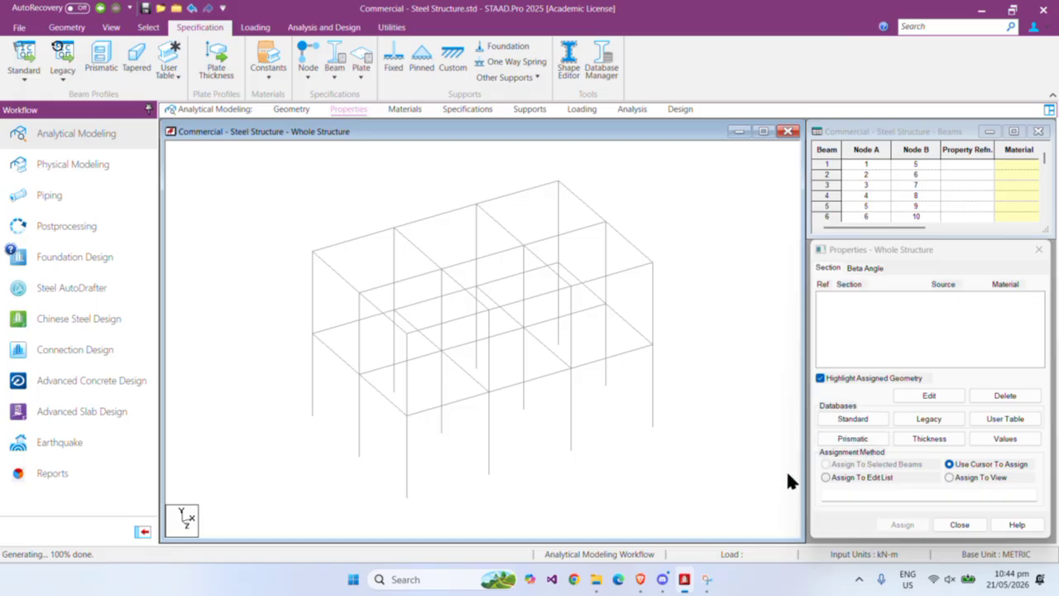
# Step: Add the W12X210 wide-flange section in STEEL from the US (AISC 2023) standard profile database to the model's properties
pyautogui.click(856, 424)
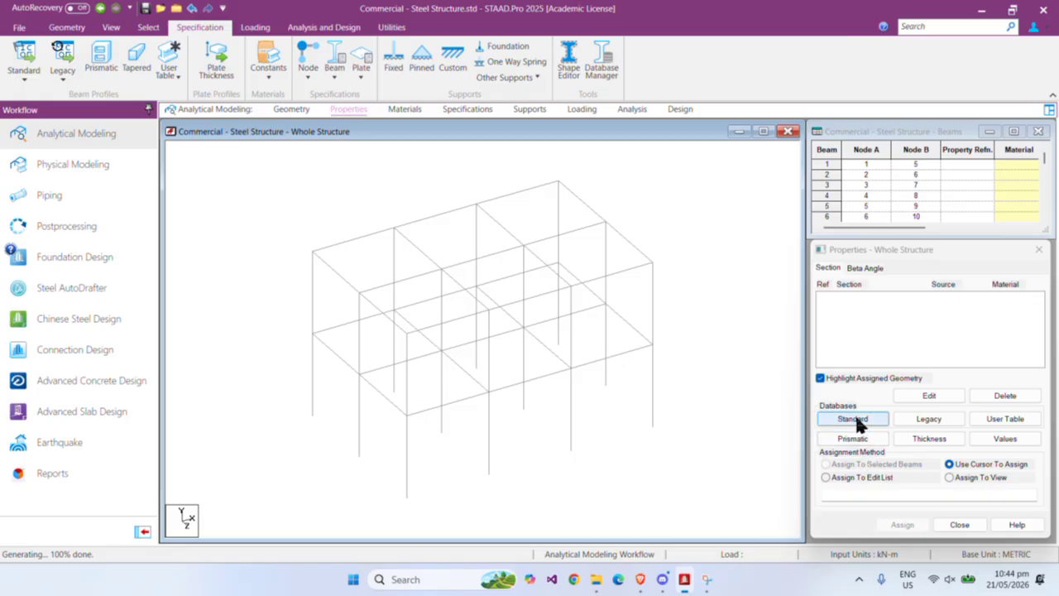
pyautogui.click(857, 421)
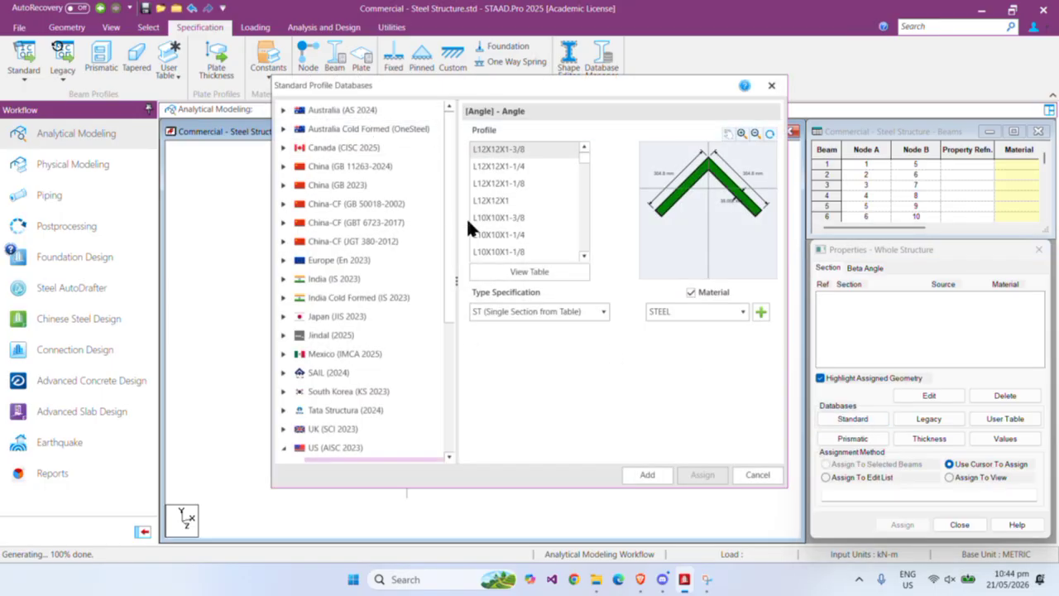
pyautogui.scroll(-4, 353, 277)
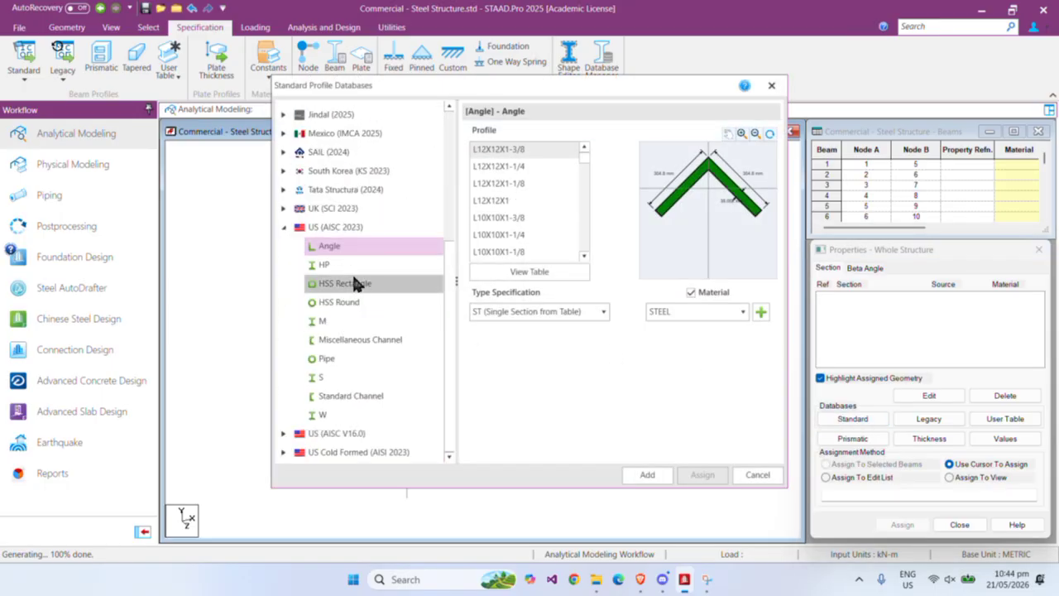
pyautogui.click(322, 417)
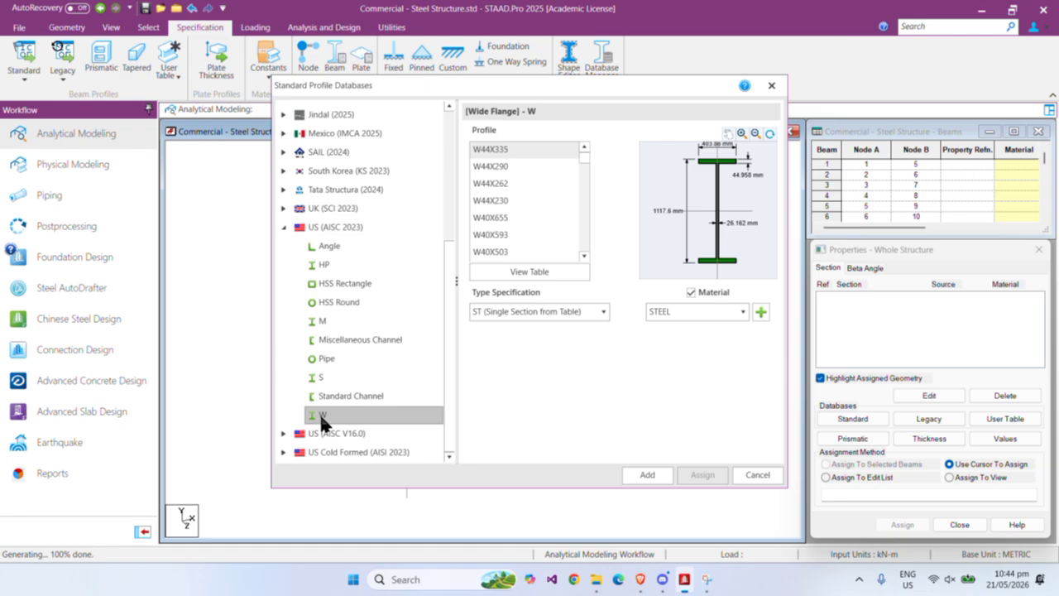
pyautogui.scroll(-15, 536, 188)
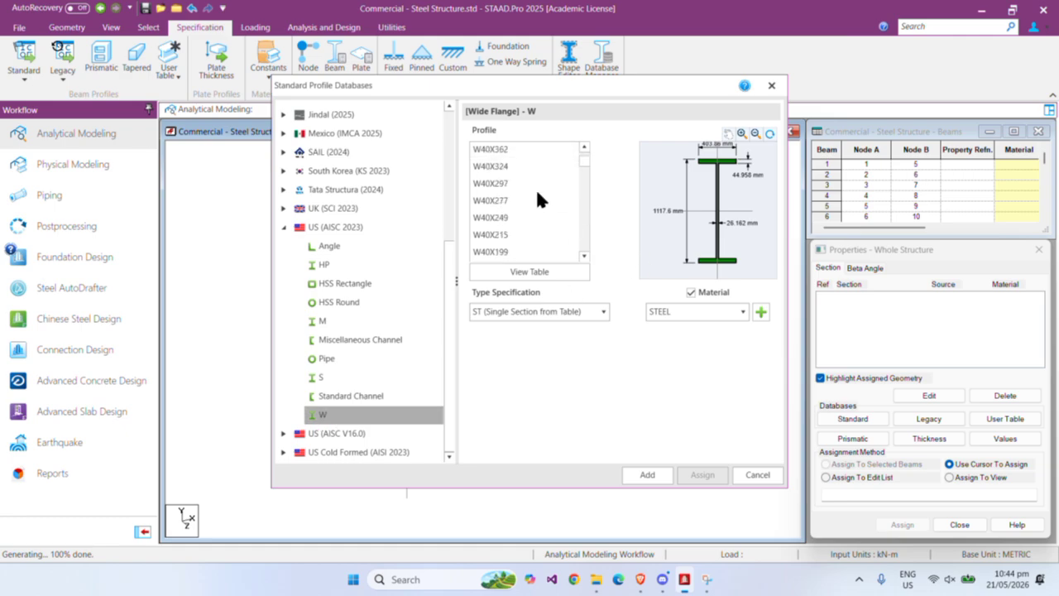
pyautogui.scroll(-20, 535, 187)
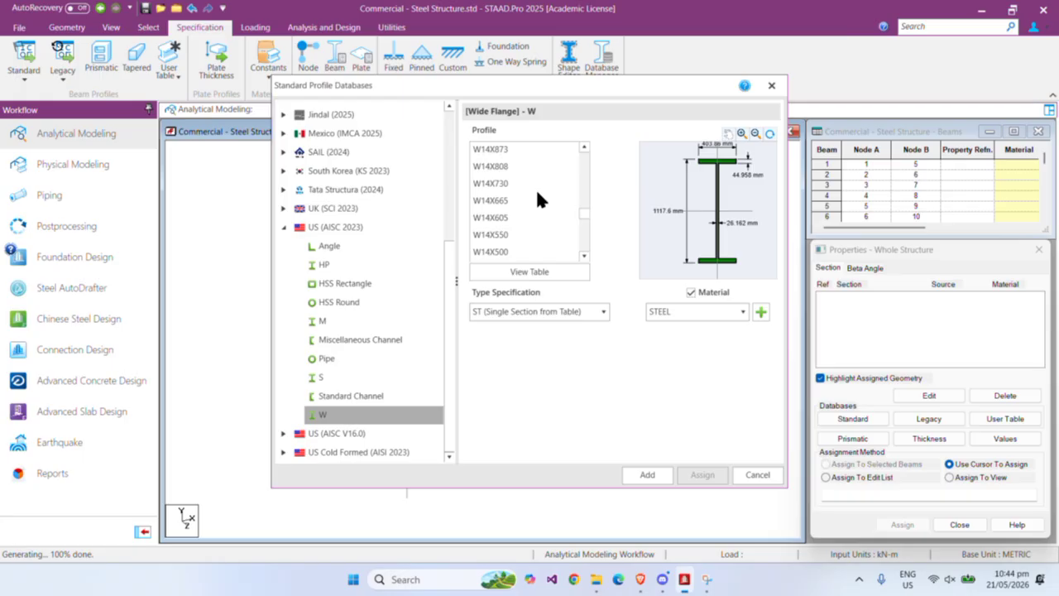
pyautogui.scroll(-9, 535, 188)
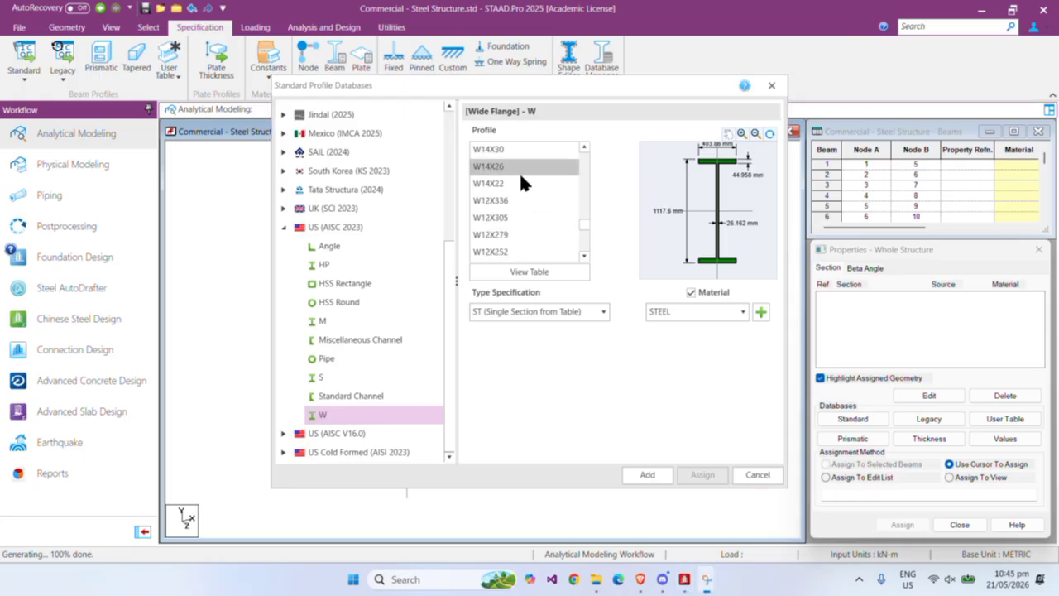
pyautogui.scroll(-10, 520, 172)
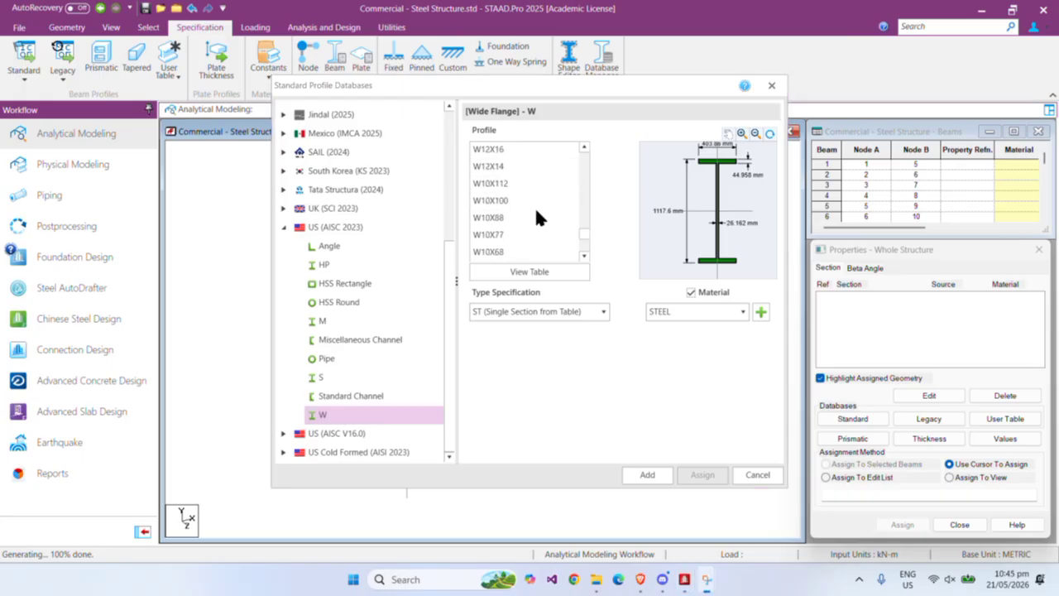
pyautogui.scroll(-2, 535, 217)
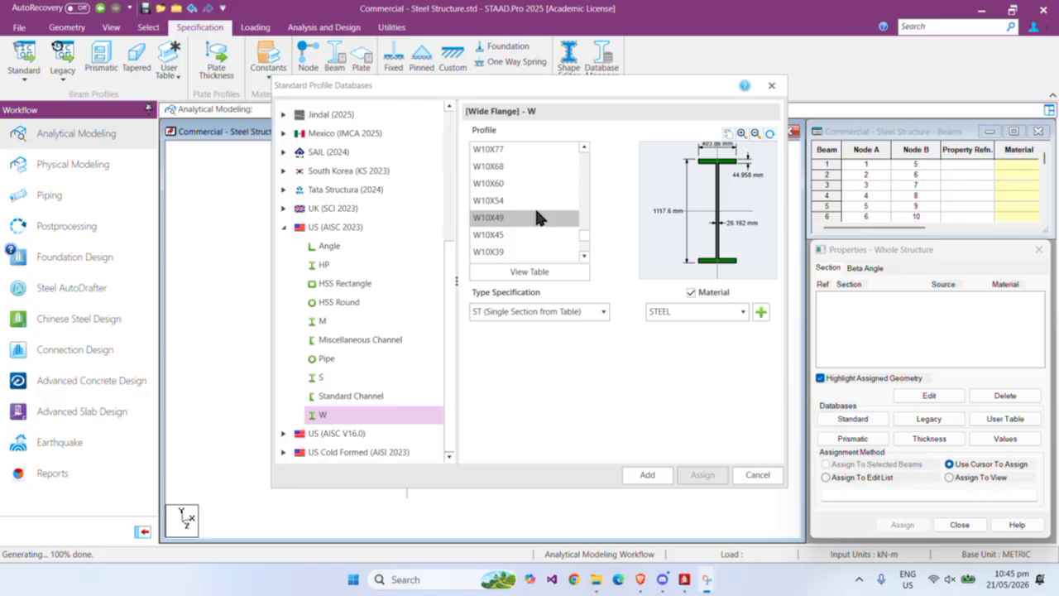
pyautogui.scroll(10, 508, 164)
pyautogui.click(512, 205)
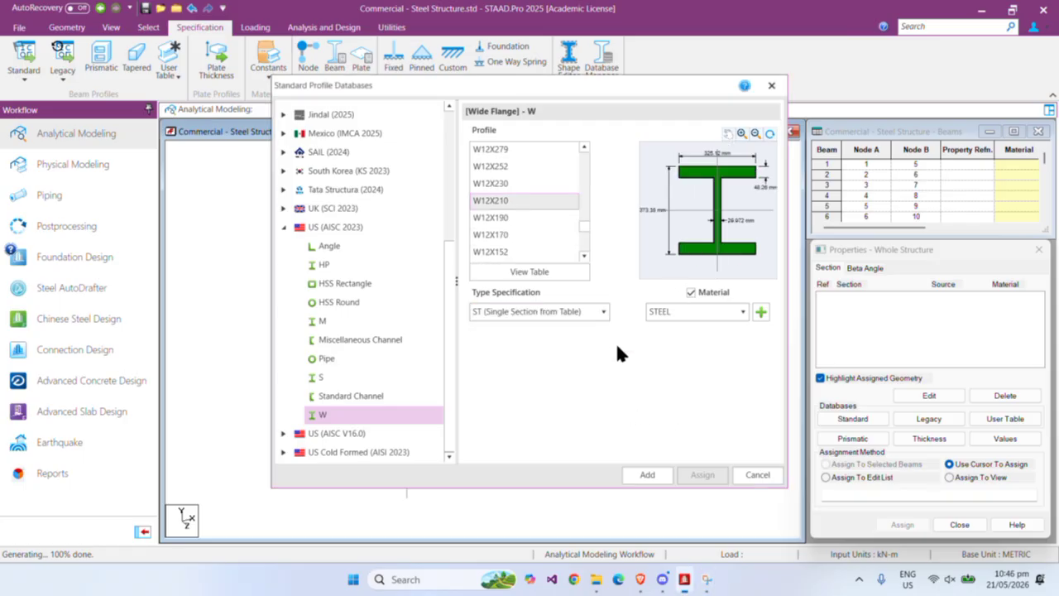
pyautogui.click(652, 472)
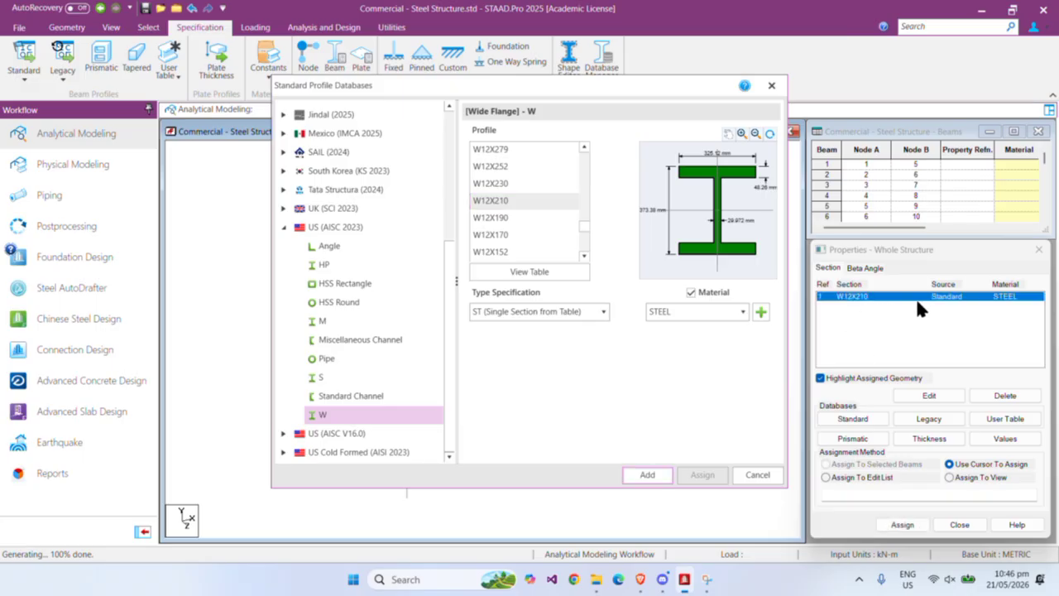
# Step: Add the W8X67 wide-flange section in STEEL to the properties and close the profile database
pyautogui.scroll(-8, 533, 210)
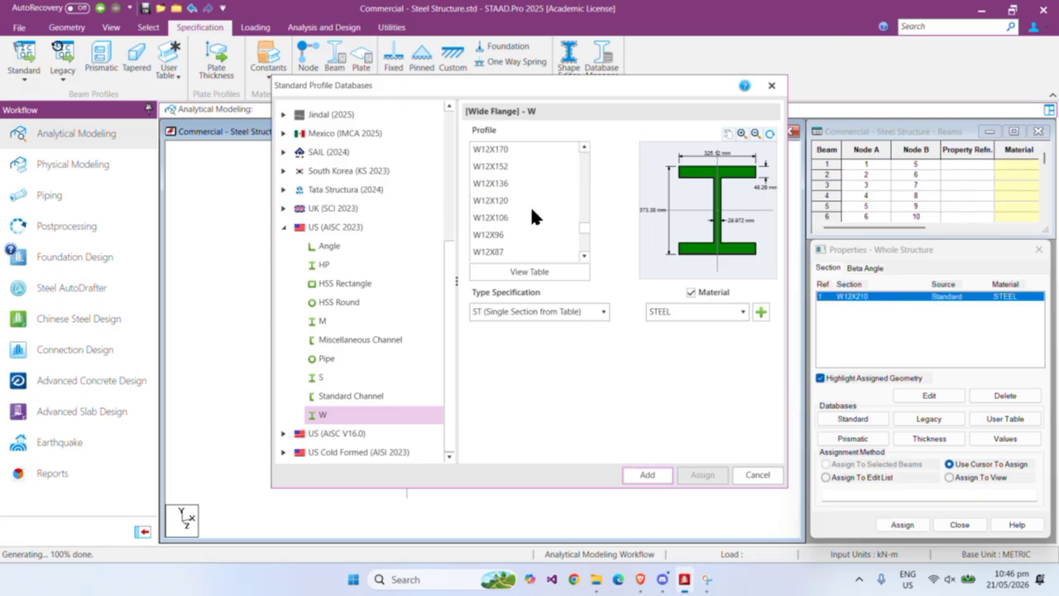
pyautogui.scroll(-7, 532, 210)
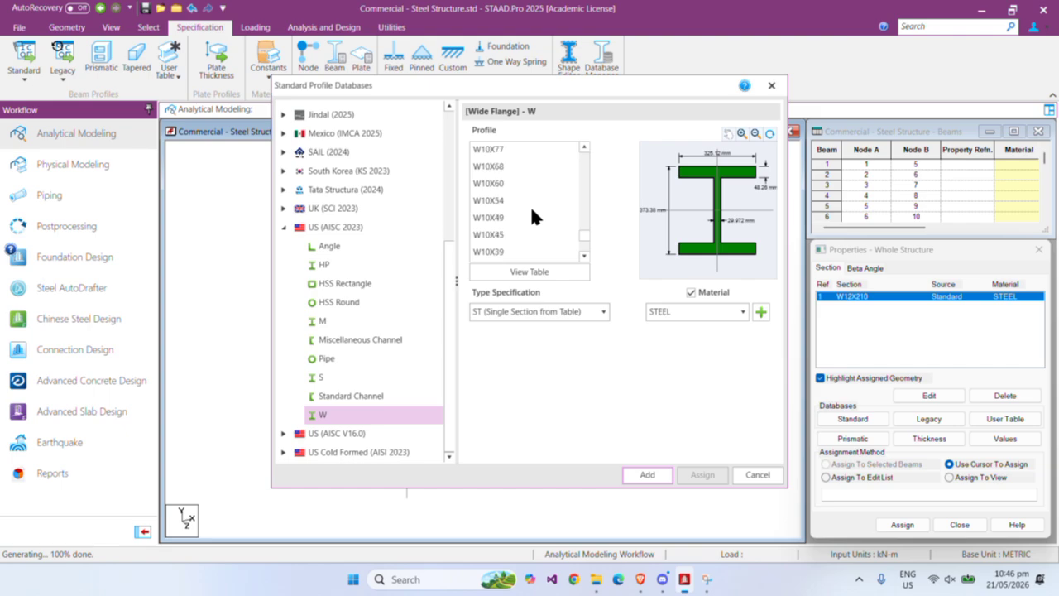
pyautogui.scroll(2, 520, 217)
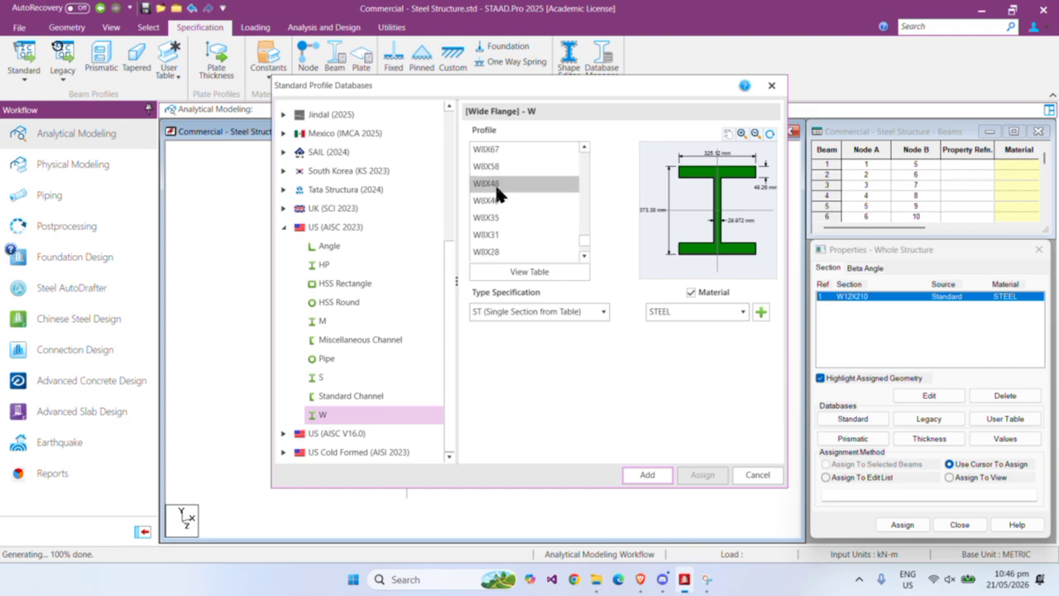
pyautogui.click(490, 235)
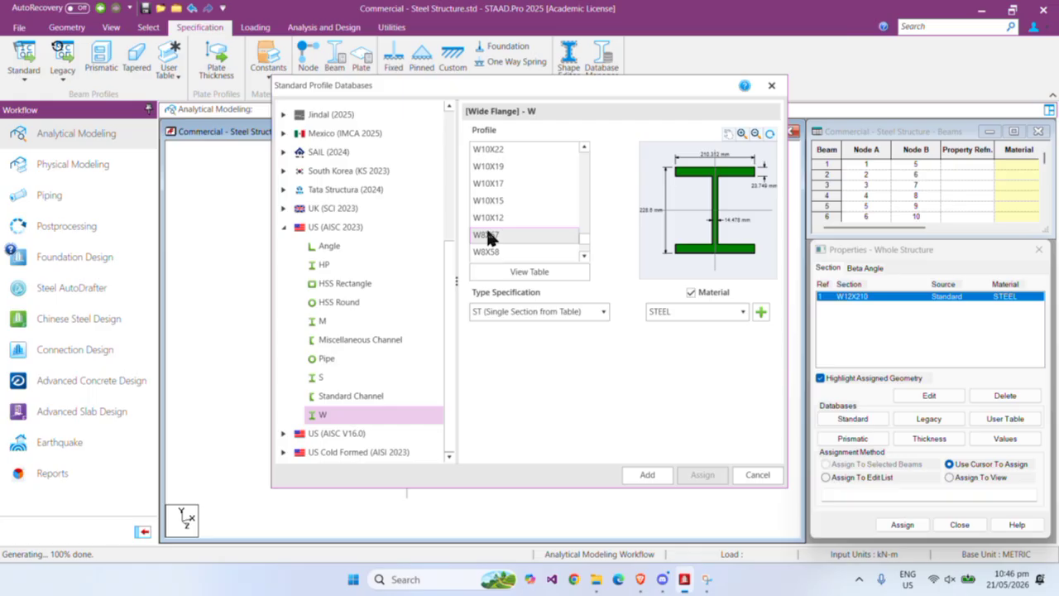
pyautogui.click(649, 478)
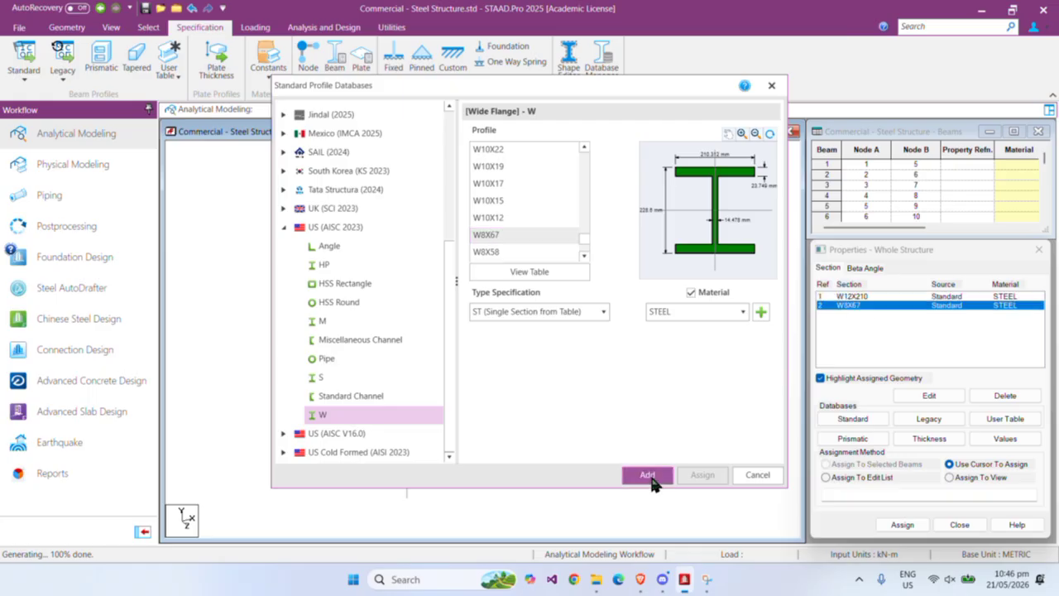
pyautogui.click(771, 85)
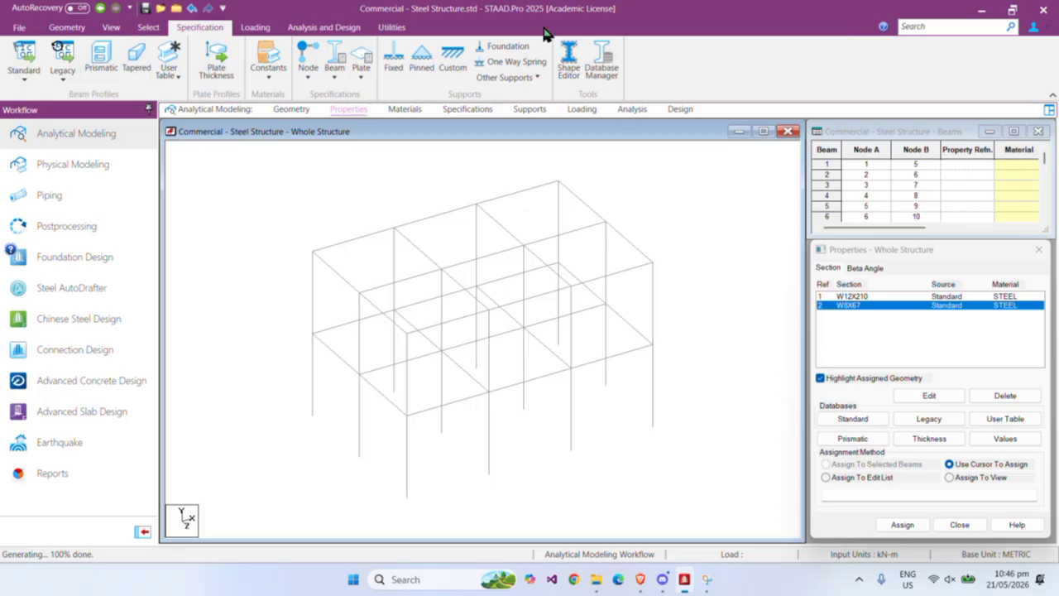
# Step: Show the whole structure in front elevation, with X horizontal and Y vertical
pyautogui.click(460, 26)
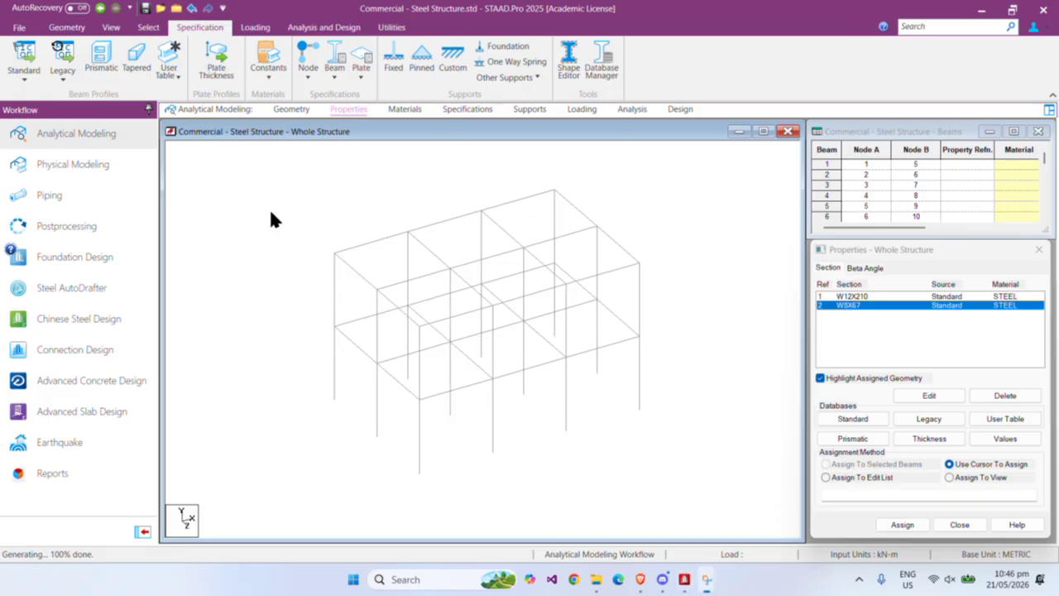
pyautogui.click(112, 27)
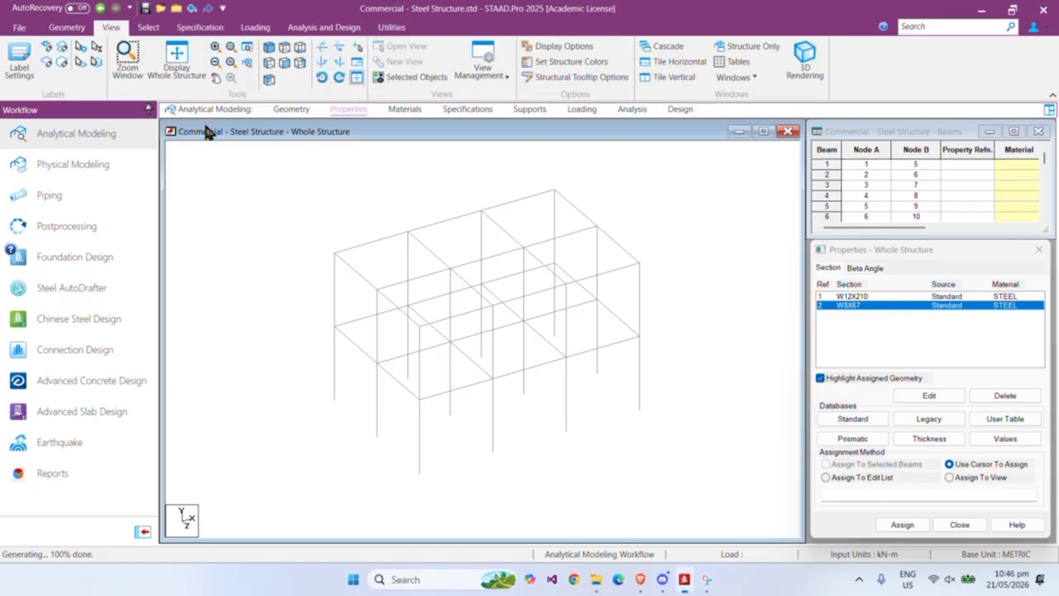
pyautogui.click(269, 63)
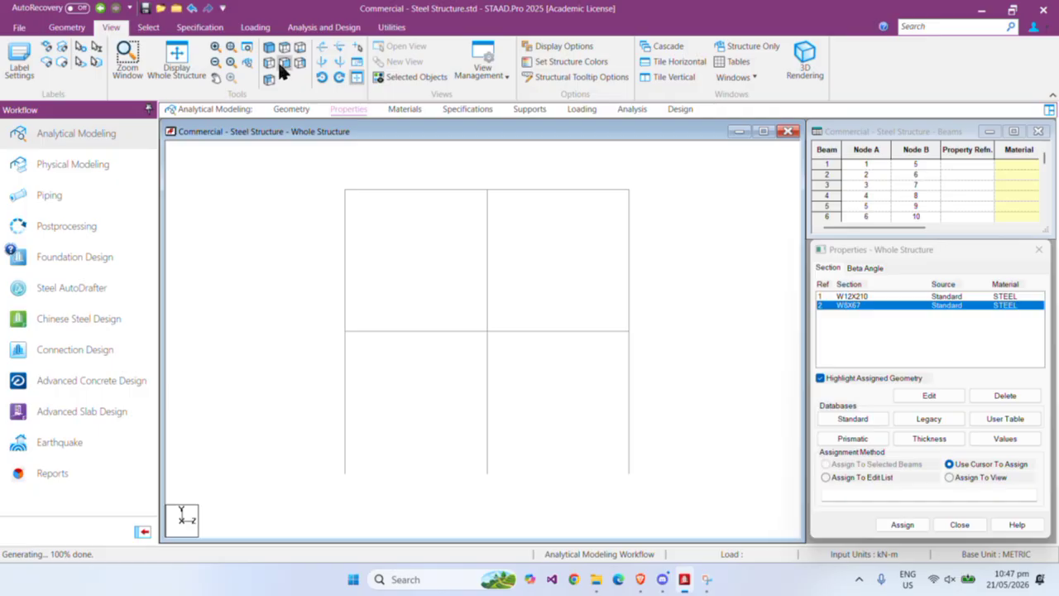
pyautogui.click(283, 65)
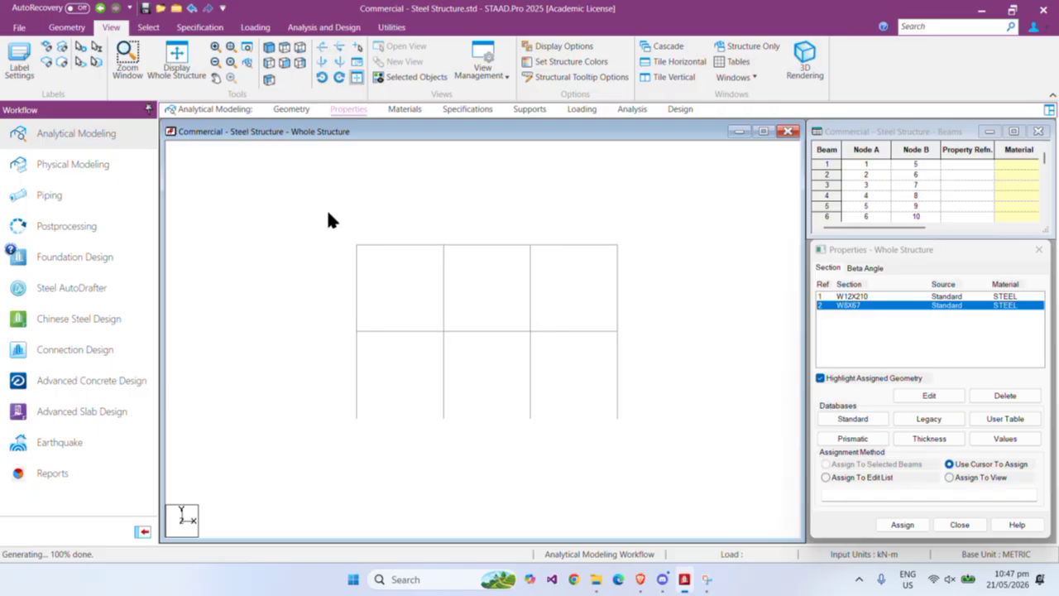
pyautogui.click(357, 393)
pyautogui.keyDown('ctrl'); pyautogui.moveTo(402, 218); pyautogui.dragTo(465, 424); pyautogui.keyUp('ctrl')
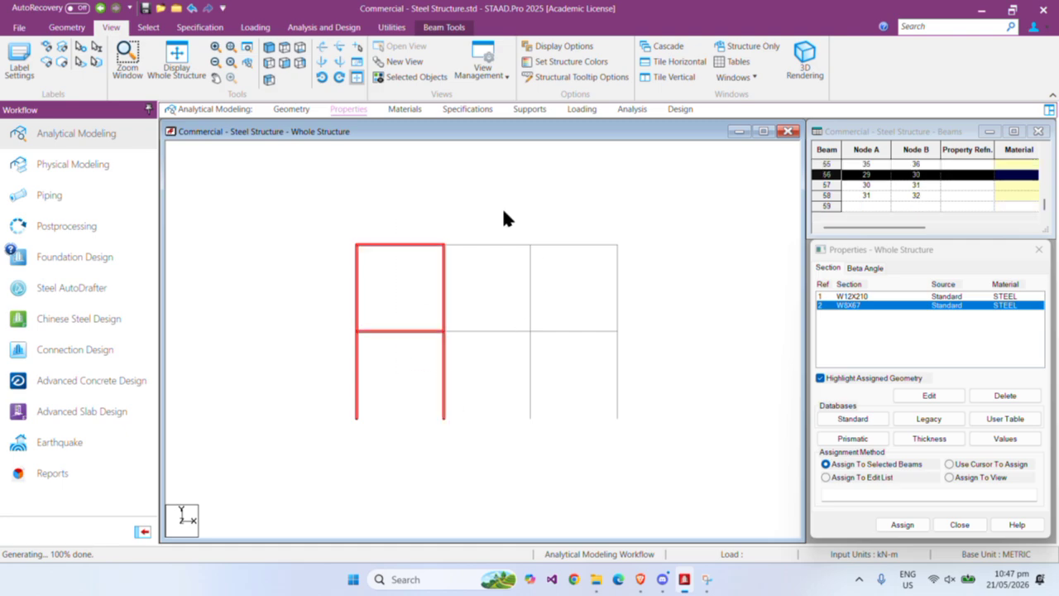
pyautogui.keyDown('ctrl'); pyautogui.click(406, 245); pyautogui.keyUp('ctrl')
pyautogui.keyDown('ctrl'); pyautogui.click(406, 331); pyautogui.keyUp('ctrl')
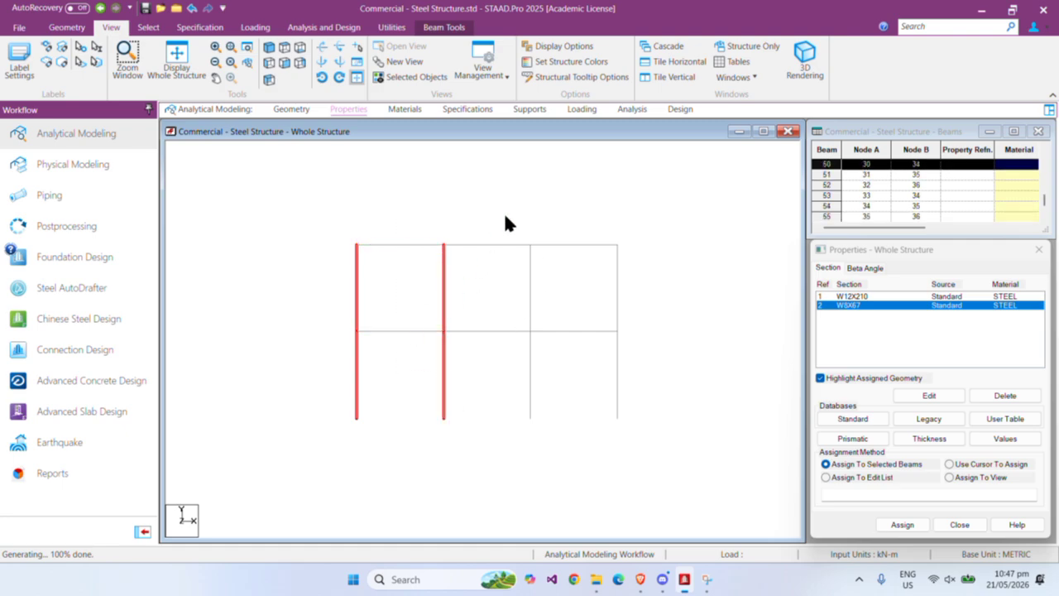
pyautogui.keyDown('ctrl'); pyautogui.moveTo(507, 217); pyautogui.dragTo(534, 446); pyautogui.keyUp('ctrl')
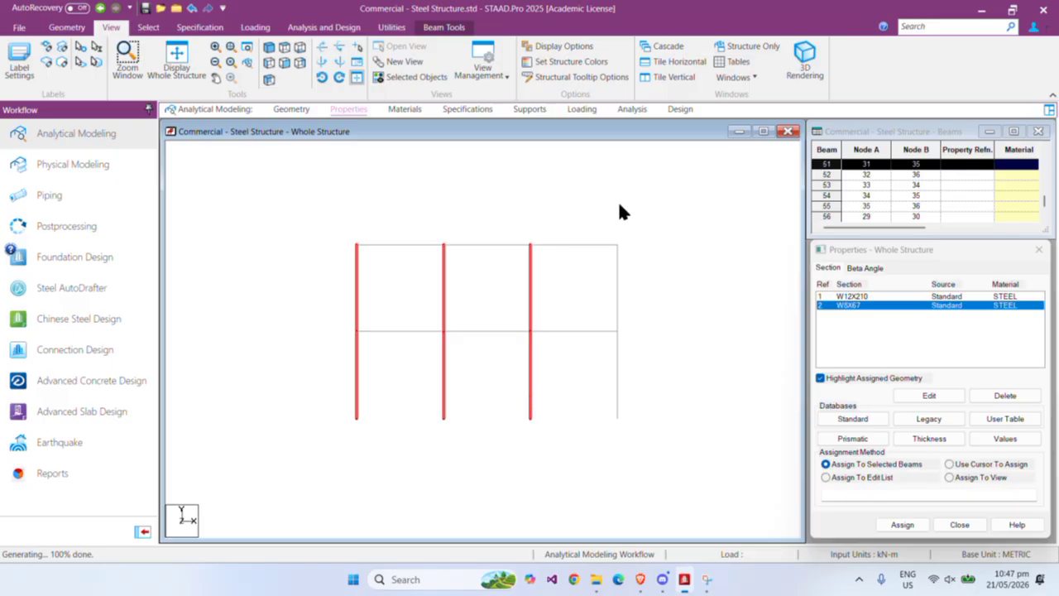
pyautogui.keyDown('ctrl'); pyautogui.moveTo(620, 207); pyautogui.dragTo(669, 456); pyautogui.keyUp('ctrl')
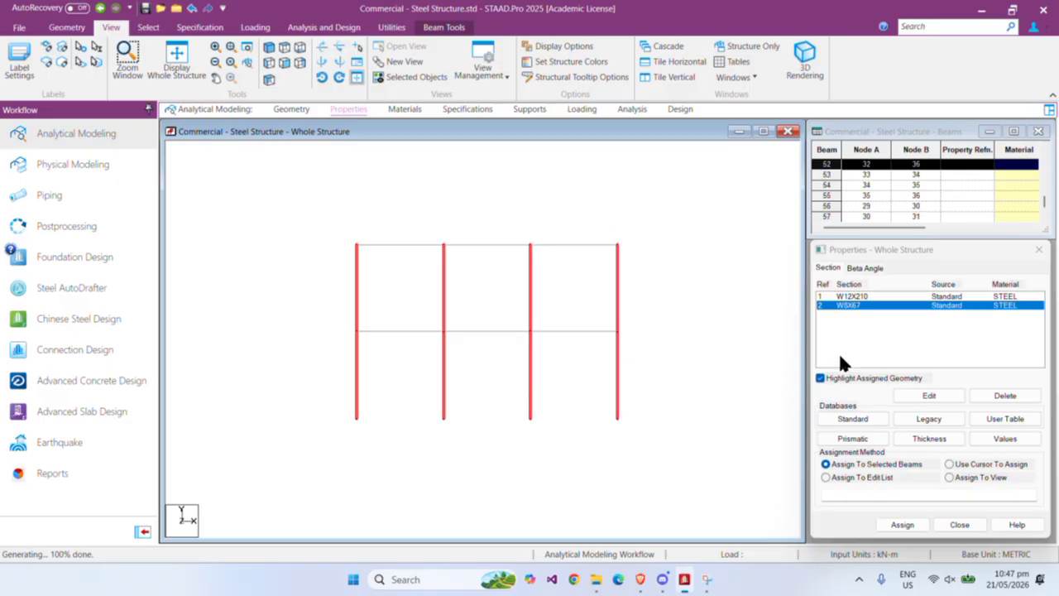
# Step: Choose the W12X210 section and select the members along all four column lines in the front elevation
pyautogui.click(877, 297)
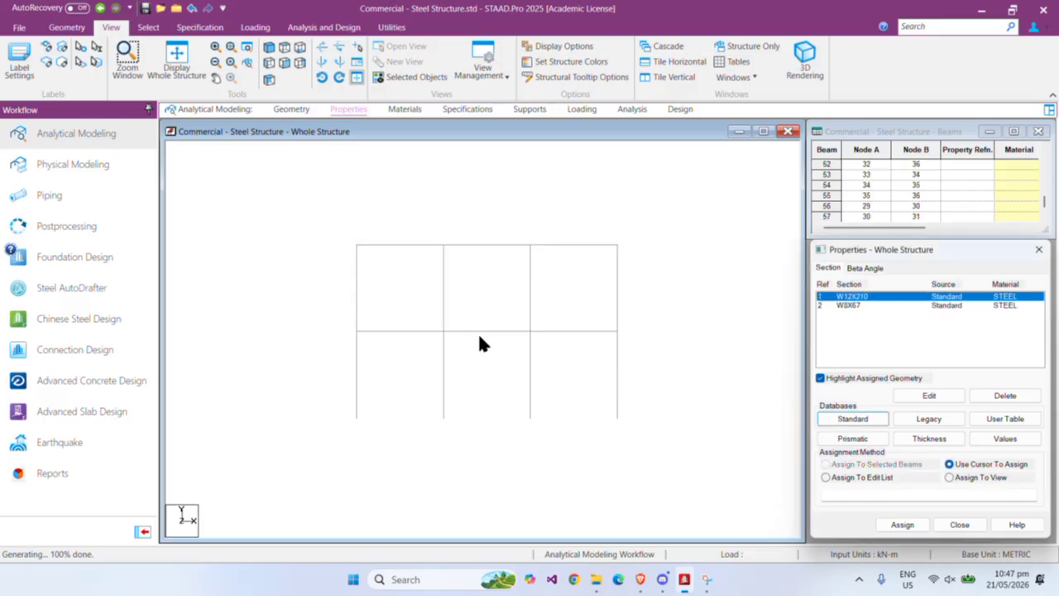
pyautogui.moveTo(334, 214); pyautogui.dragTo(381, 442)
pyautogui.keyDown('ctrl'); pyautogui.moveTo(424, 201); pyautogui.dragTo(480, 426); pyautogui.keyUp('ctrl')
pyautogui.keyDown('ctrl'); pyautogui.moveTo(514, 202); pyautogui.dragTo(536, 428); pyautogui.keyUp('ctrl')
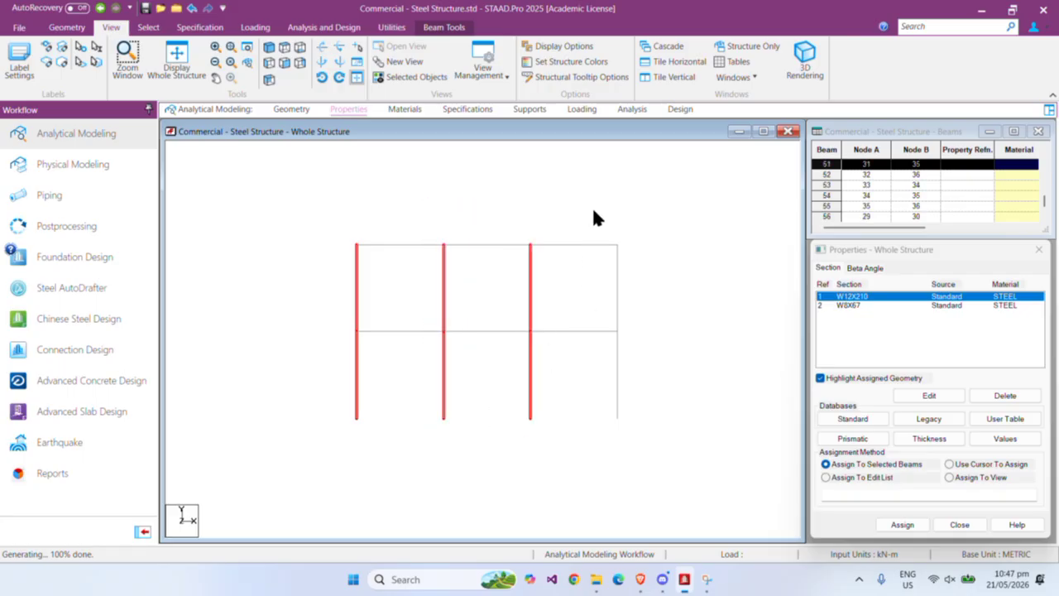
pyautogui.keyDown('ctrl'); pyautogui.moveTo(594, 208); pyautogui.dragTo(634, 400); pyautogui.keyUp('ctrl')
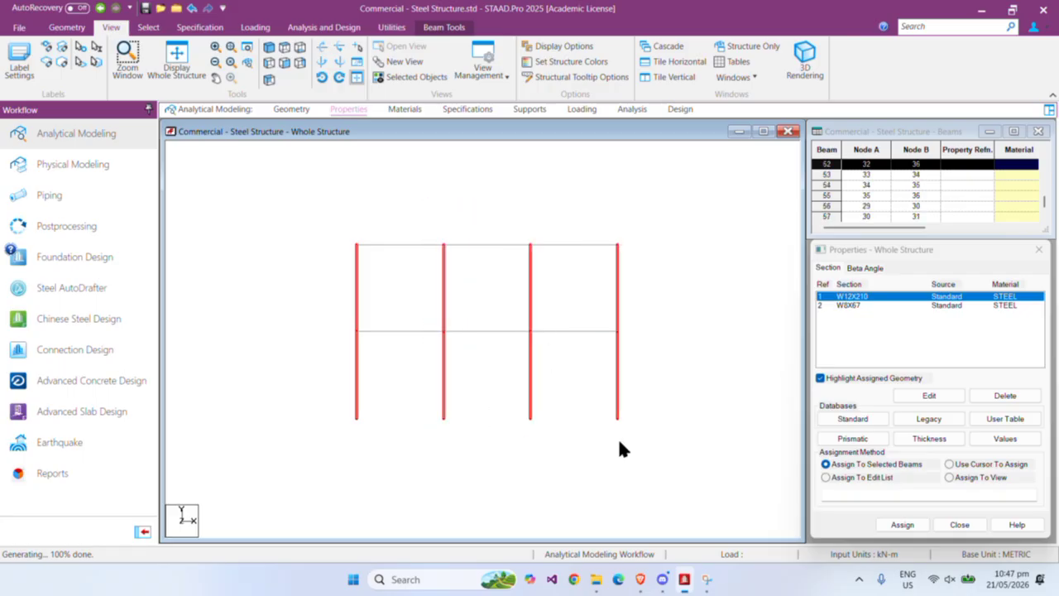
# Step: In the side elevation, remove the roof-level and floor-level transverse beams of both bays from the selection
pyautogui.click(269, 49)
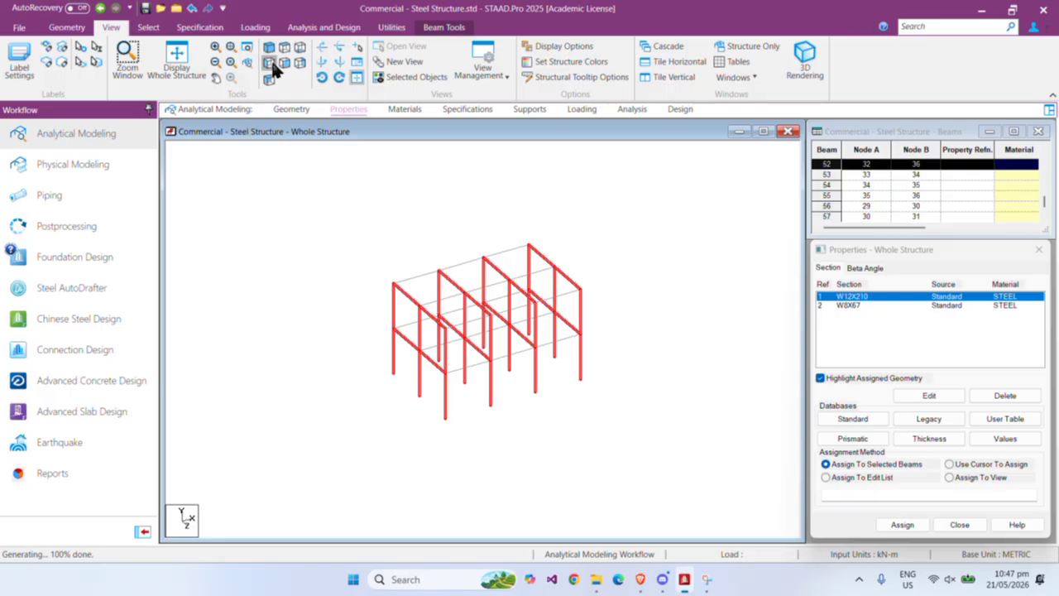
pyautogui.click(270, 63)
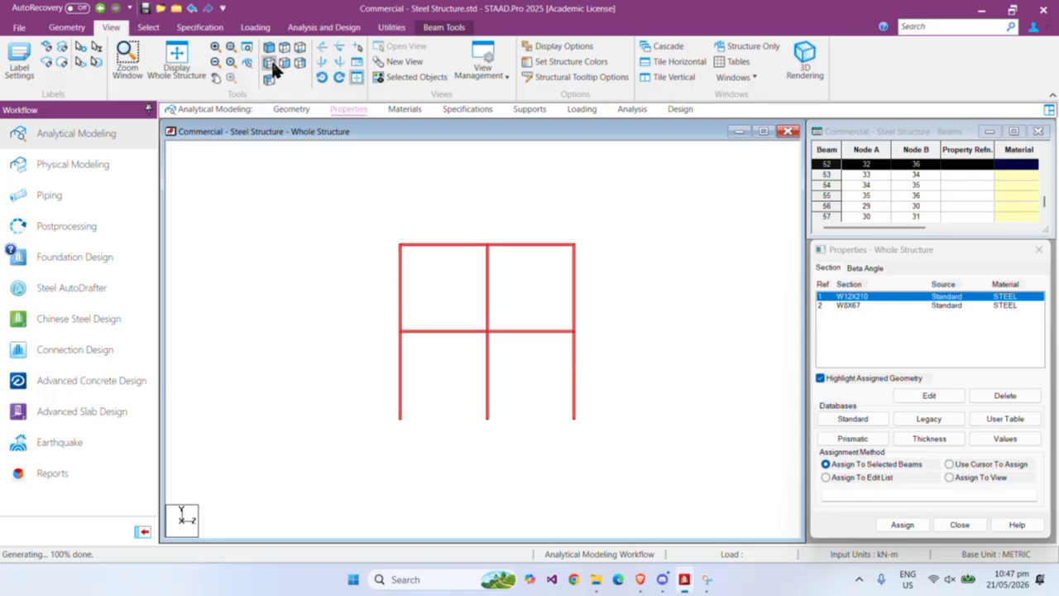
pyautogui.keyDown('ctrl'); pyautogui.click(456, 246); pyautogui.keyUp('ctrl')
pyautogui.keyDown('ctrl'); pyautogui.click(454, 332); pyautogui.keyUp('ctrl')
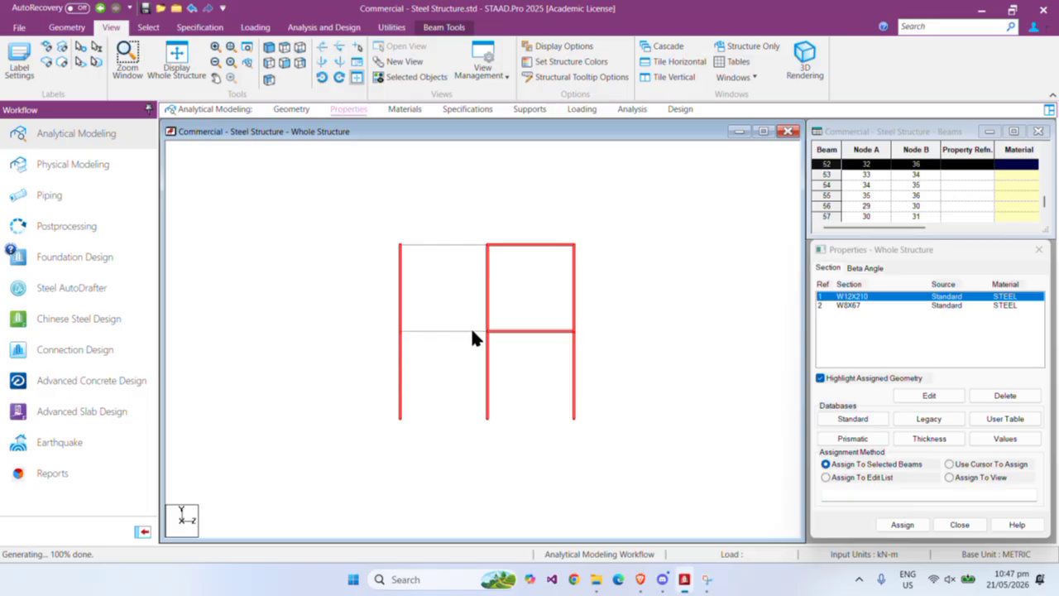
pyautogui.keyDown('ctrl'); pyautogui.click(526, 331); pyautogui.keyUp('ctrl')
pyautogui.keyDown('ctrl'); pyautogui.click(526, 245); pyautogui.keyUp('ctrl')
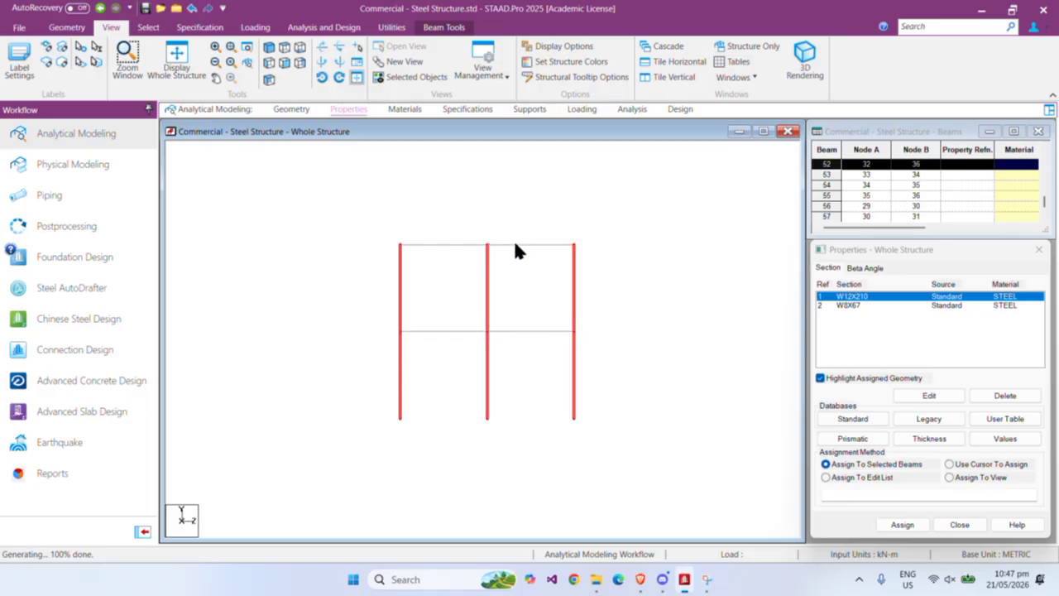
# Step: Assign the W12X210 section to the selected columns, checking them in the isometric view
pyautogui.click(269, 49)
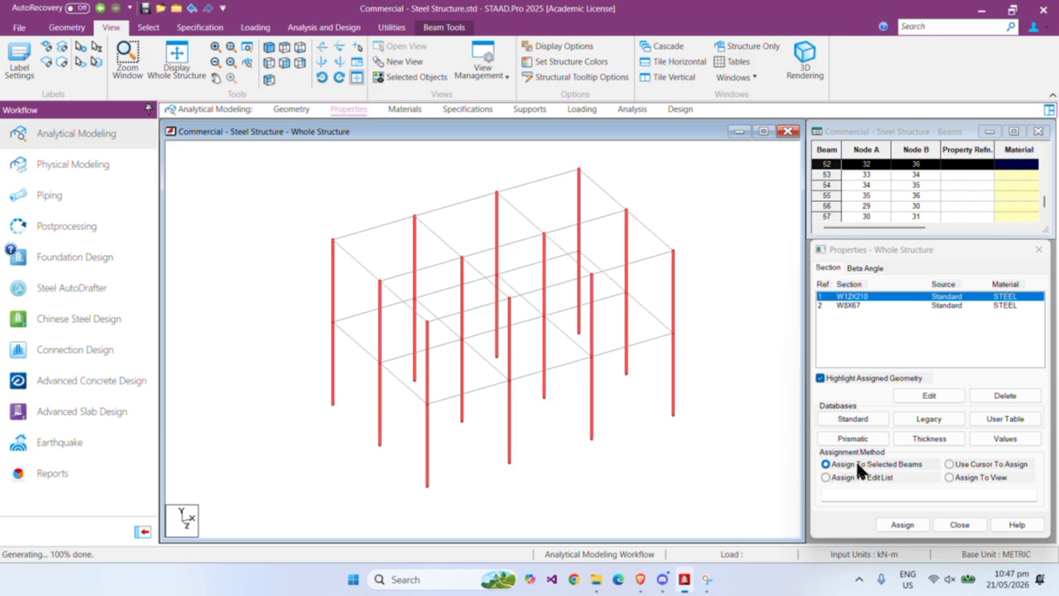
pyautogui.click(904, 525)
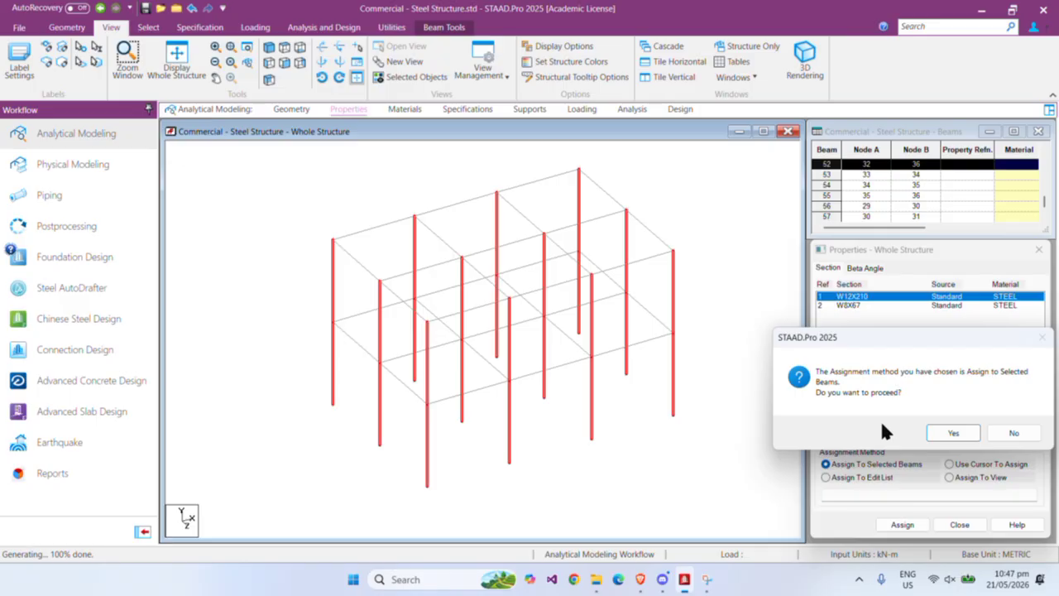
pyautogui.click(961, 435)
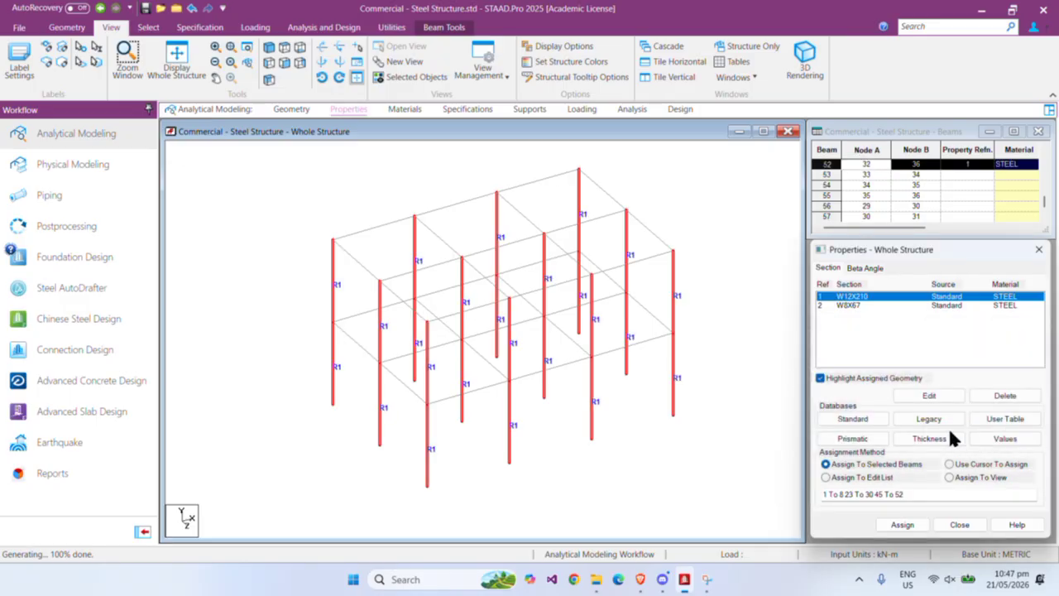
# Step: Choose the W8X67 section and select all floor-level and roof-level beams in the front elevation
pyautogui.scroll(1, 640, 381)
pyautogui.moveTo(698, 343); pyautogui.dragTo(675, 361, button='middle')
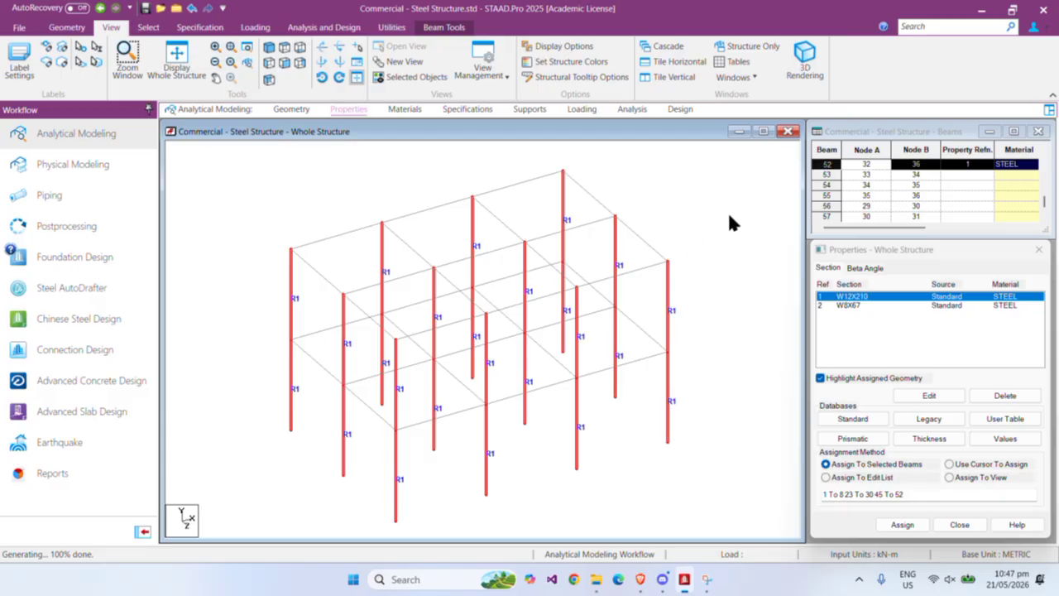
pyautogui.click(849, 305)
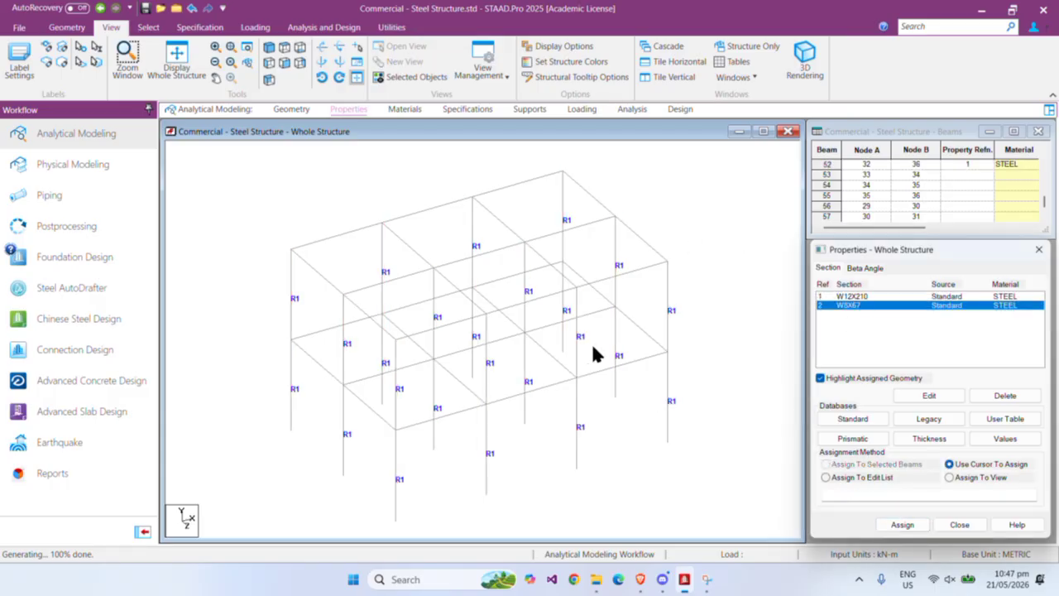
pyautogui.click(284, 62)
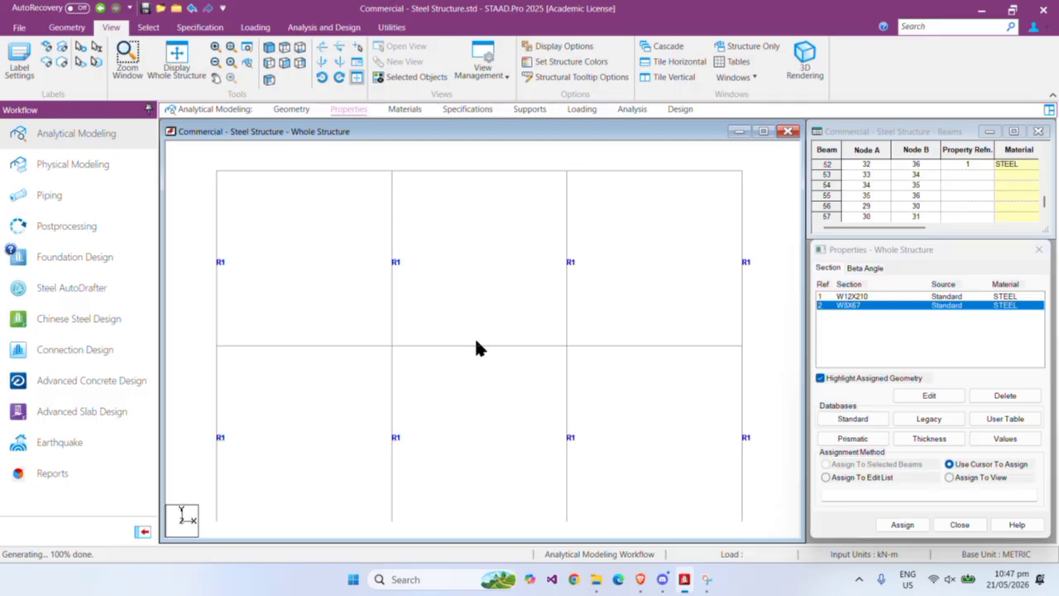
pyautogui.scroll(-2, 475, 341)
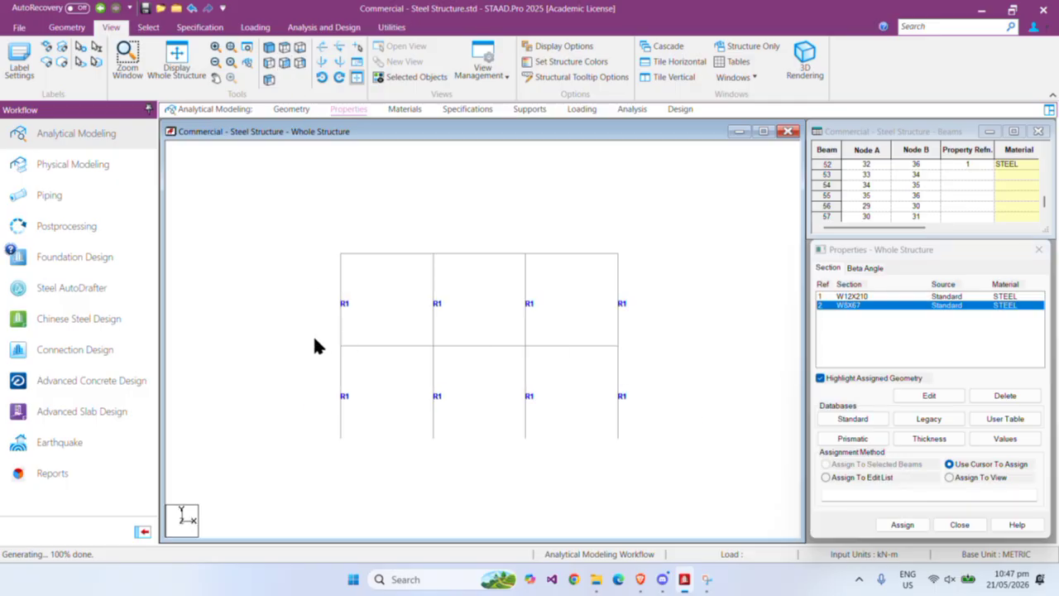
pyautogui.moveTo(313, 338); pyautogui.dragTo(634, 356)
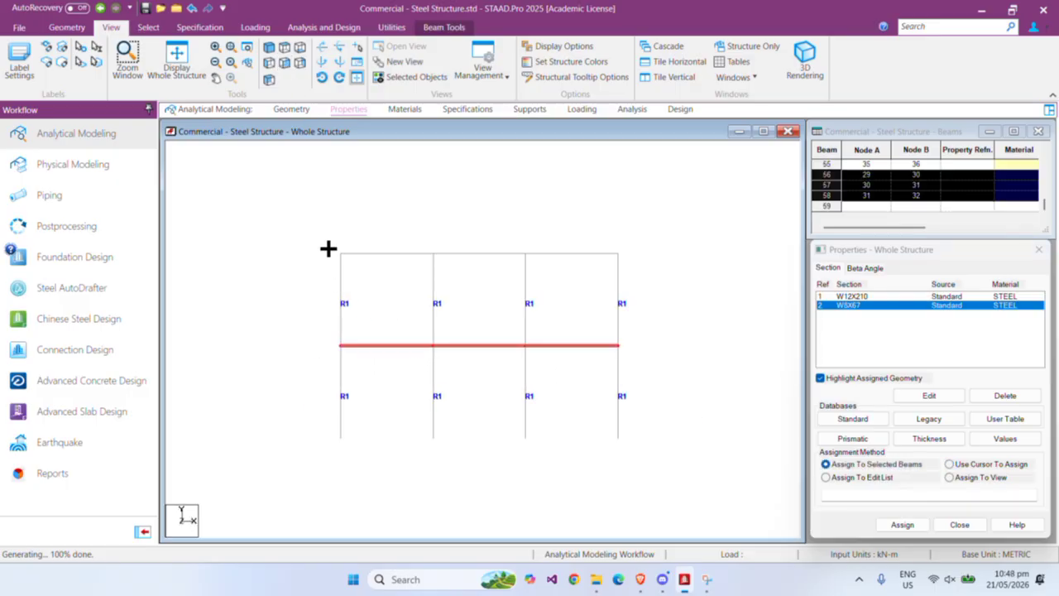
pyautogui.keyDown('ctrl'); pyautogui.moveTo(329, 248); pyautogui.dragTo(646, 270); pyautogui.keyUp('ctrl')
# Step: Check the selected beams in the isometric view and assign the W8X67 section to them
pyautogui.click(269, 48)
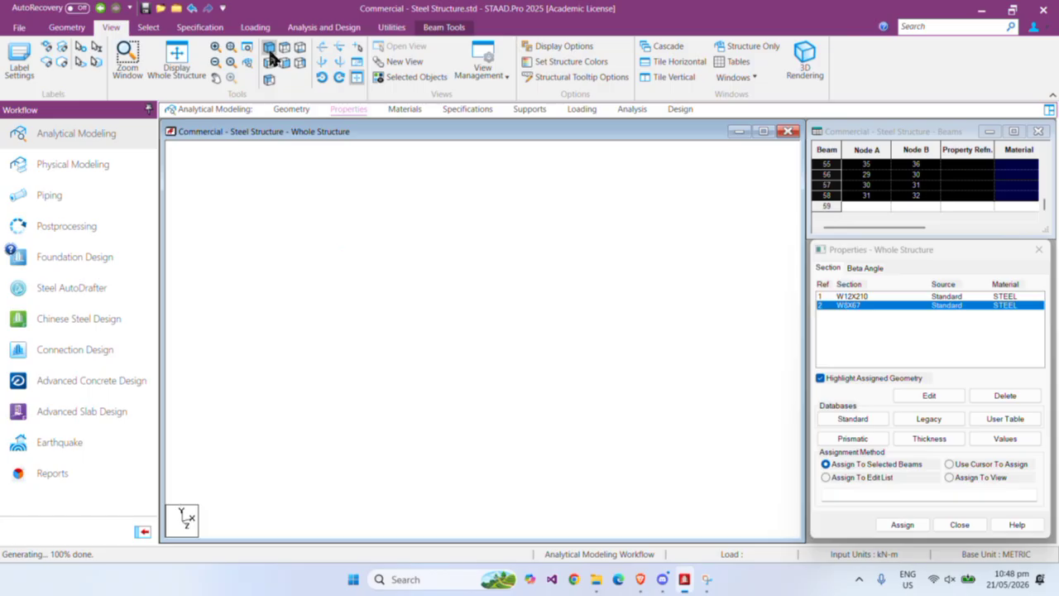
pyautogui.scroll(4, 481, 354)
pyautogui.moveTo(611, 437); pyautogui.dragTo(660, 406, button='middle')
pyautogui.scroll(1, 737, 362)
pyautogui.moveTo(738, 362); pyautogui.dragTo(702, 386, button='middle')
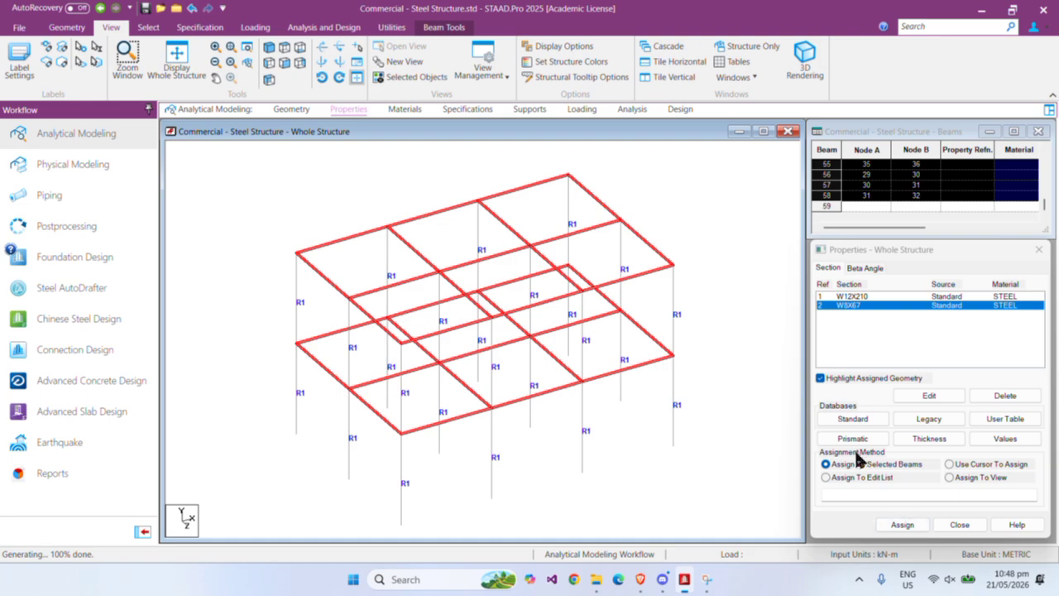
pyautogui.click(903, 524)
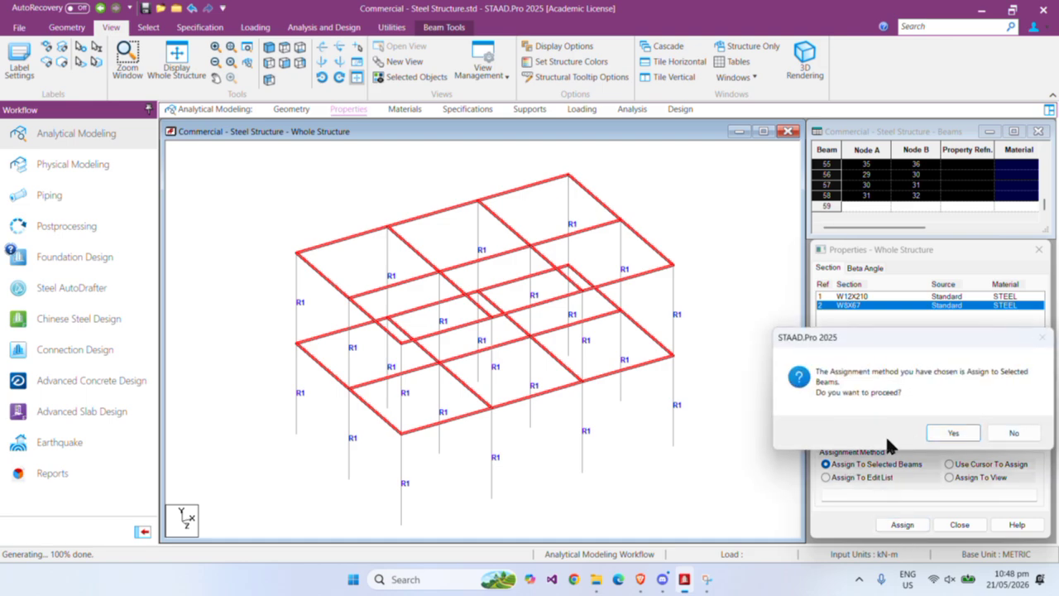
pyautogui.click(948, 434)
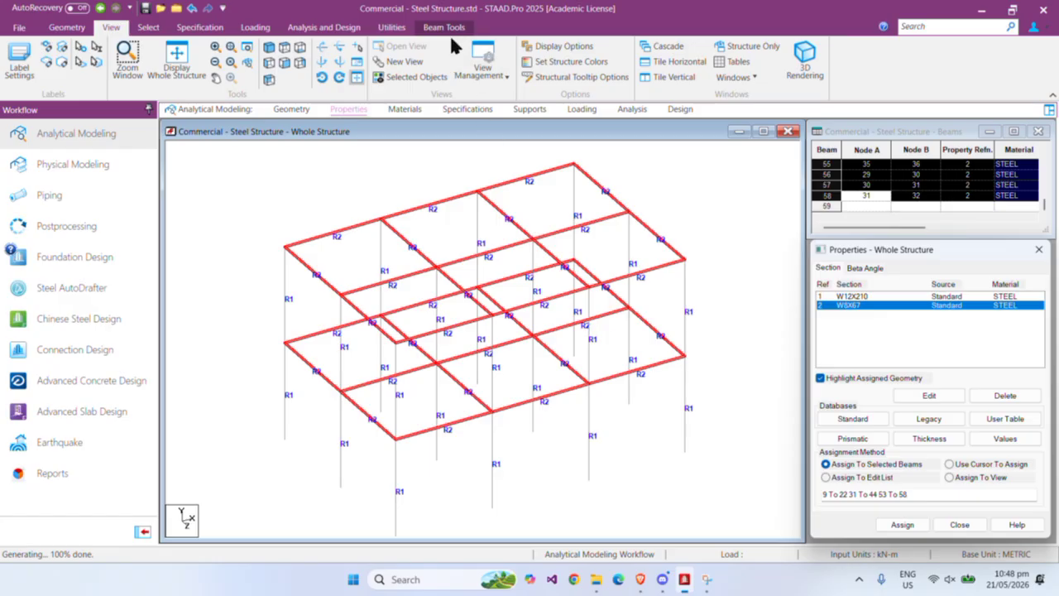
# Step: Clear the beam selection and inspect the section labels on the whole frame in the isometric view
pyautogui.click(734, 361)
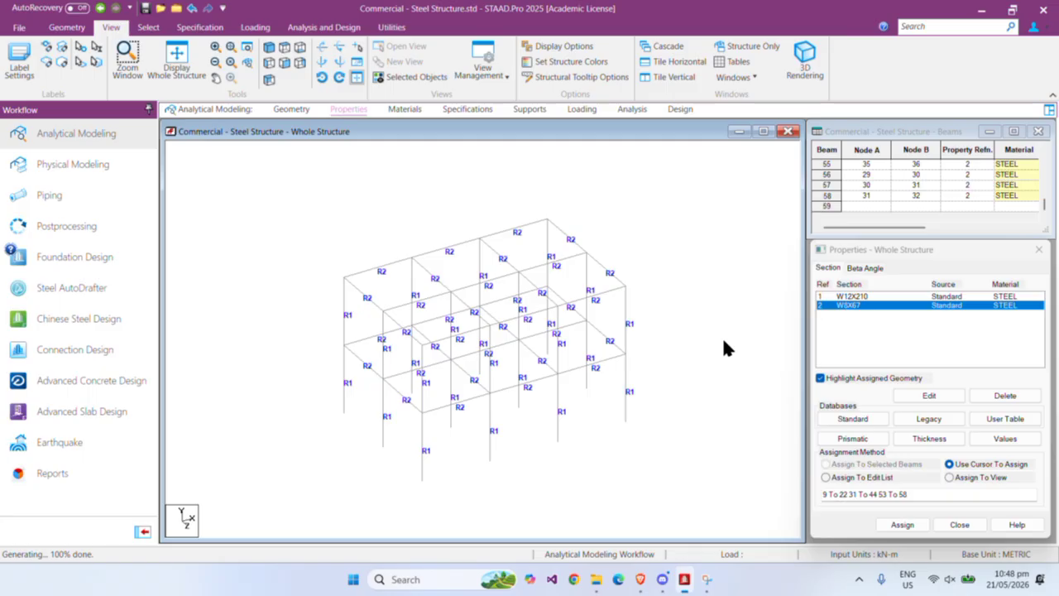
pyautogui.moveTo(725, 342); pyautogui.dragTo(737, 315, button='middle')
pyautogui.scroll(2, 642, 469)
pyautogui.keyDown('shift'); pyautogui.moveTo(642, 470); pyautogui.dragTo(681, 465, button='middle'); pyautogui.keyUp('shift')
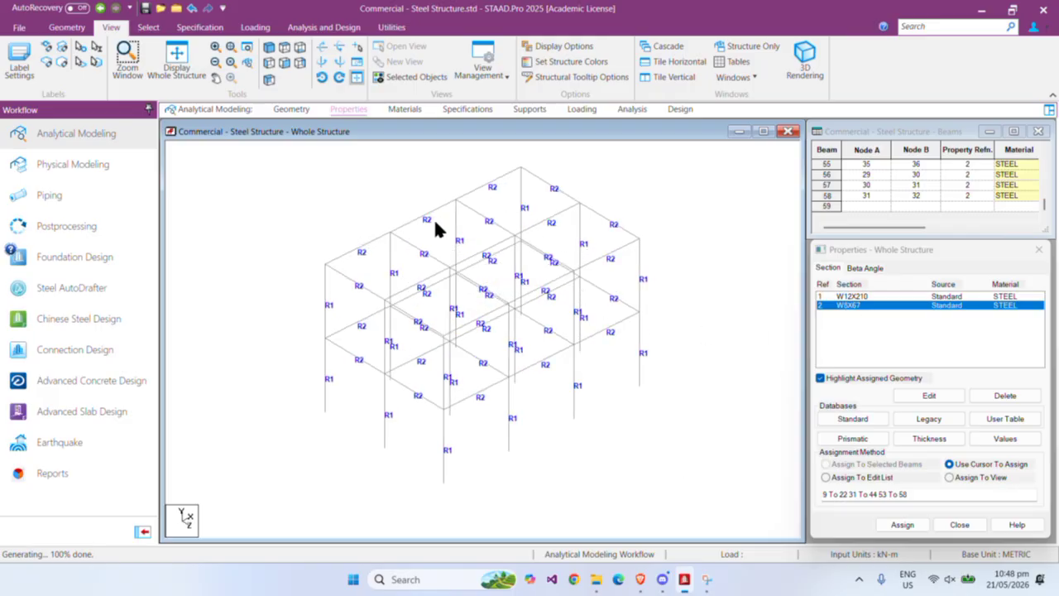
# Step: Show the materials assigned to the frame and examine the isotropic STEEL definition, cancelling without redefining the material
pyautogui.click(394, 108)
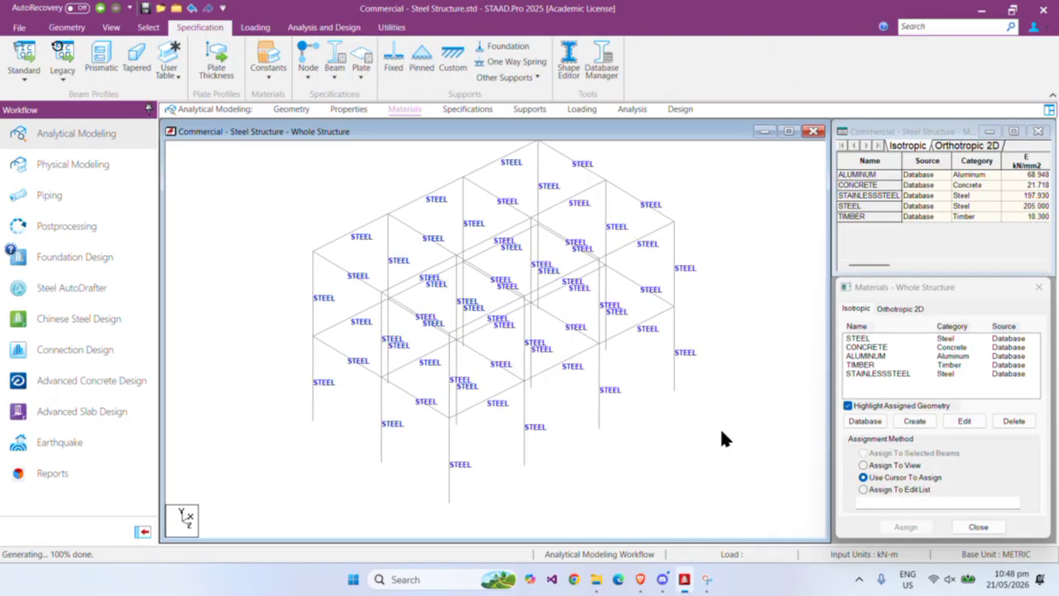
pyautogui.keyDown('shift'); pyautogui.moveTo(721, 432); pyautogui.dragTo(728, 489, button='middle'); pyautogui.keyUp('shift')
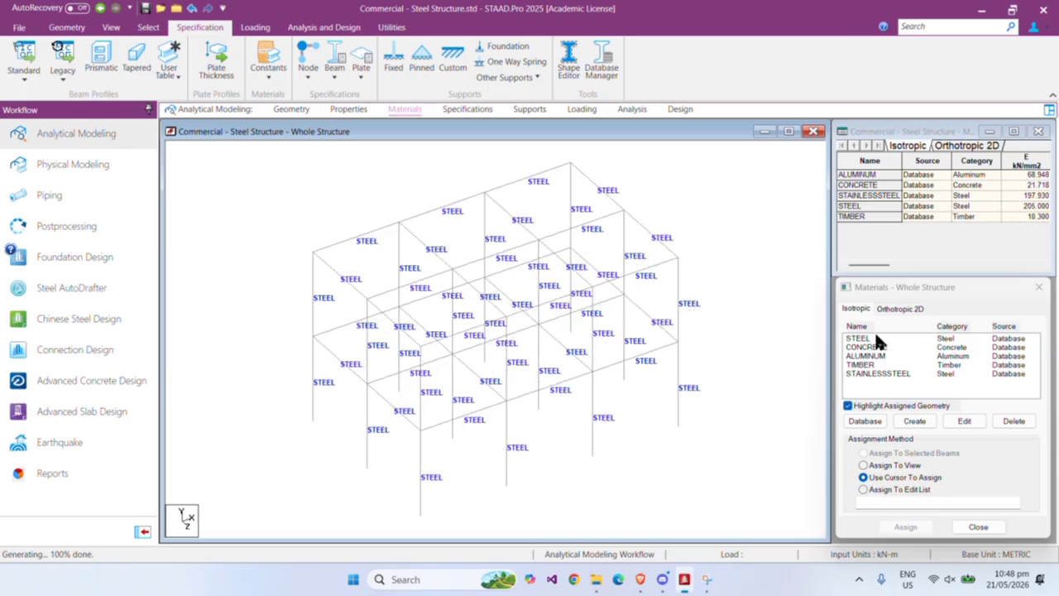
pyautogui.click(916, 421)
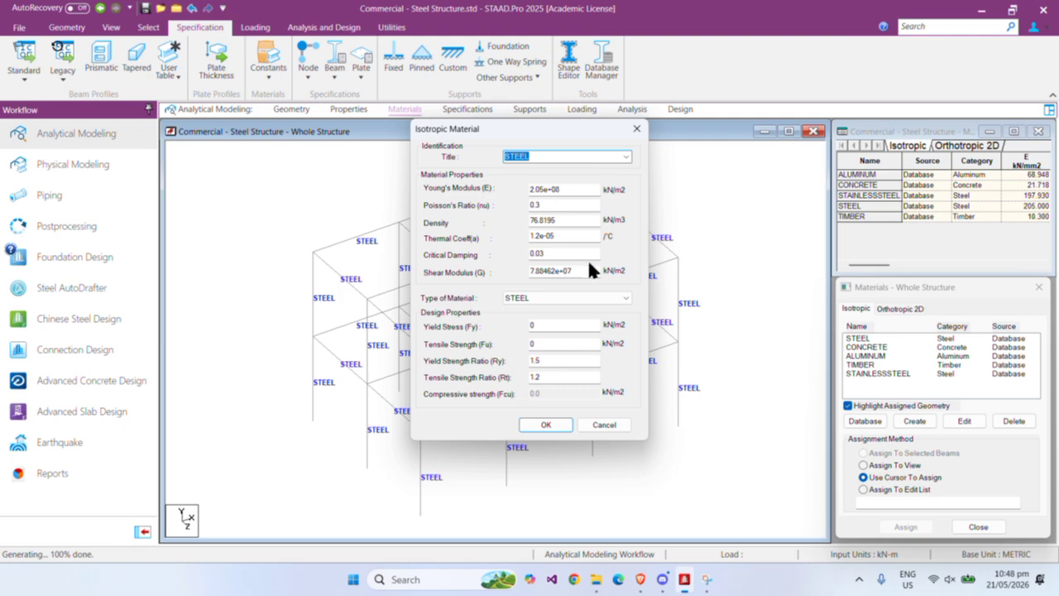
pyautogui.click(547, 425)
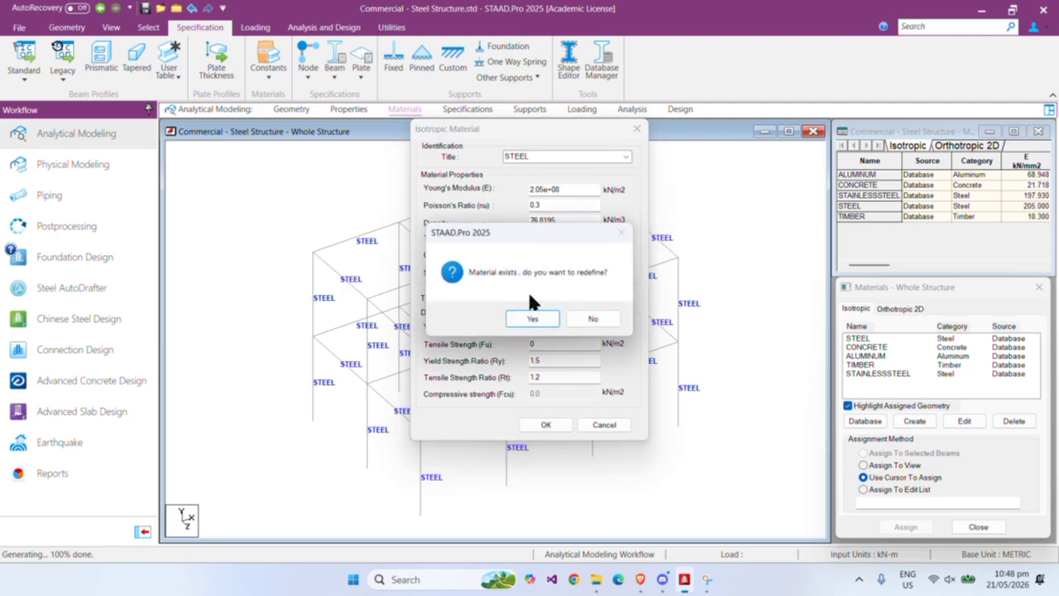
pyautogui.click(588, 317)
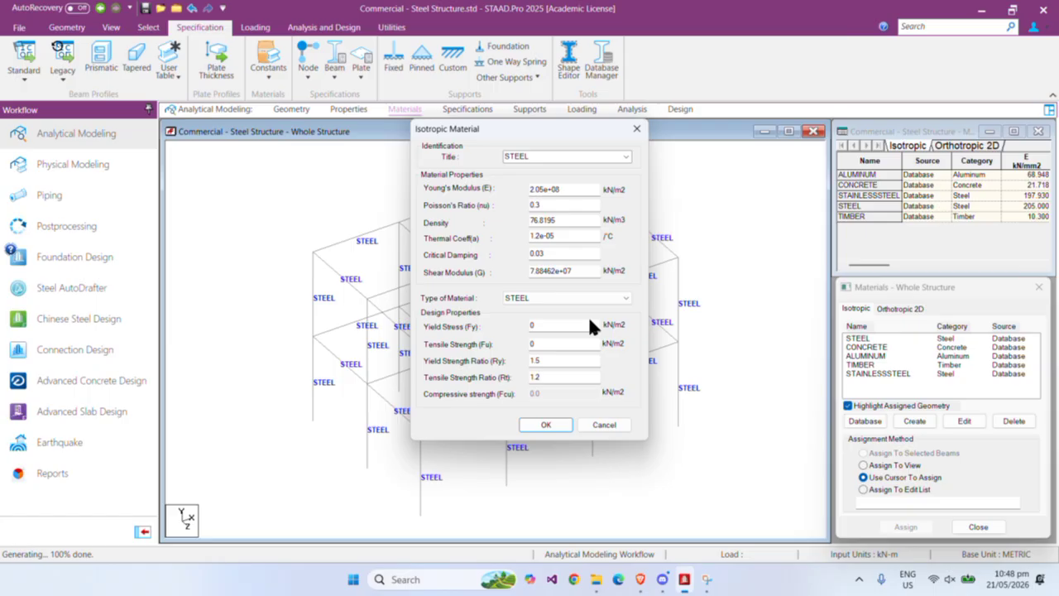
pyautogui.click(598, 421)
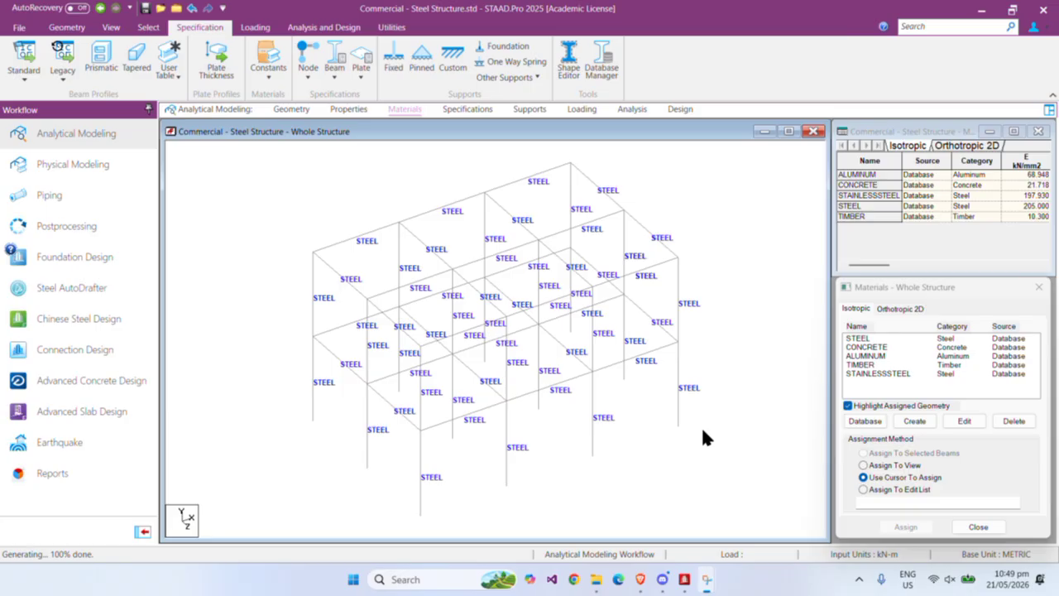
# Step: Highlight the members assigned to the CONCRETE and STEEL materials to check the frame's material assignment
pyautogui.click(870, 340)
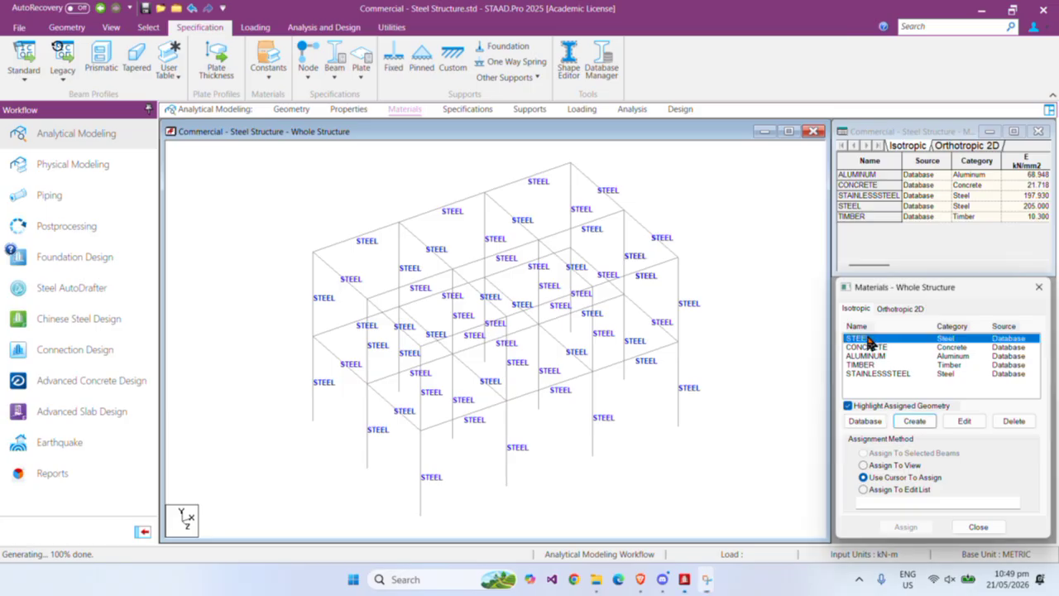
pyautogui.click(873, 349)
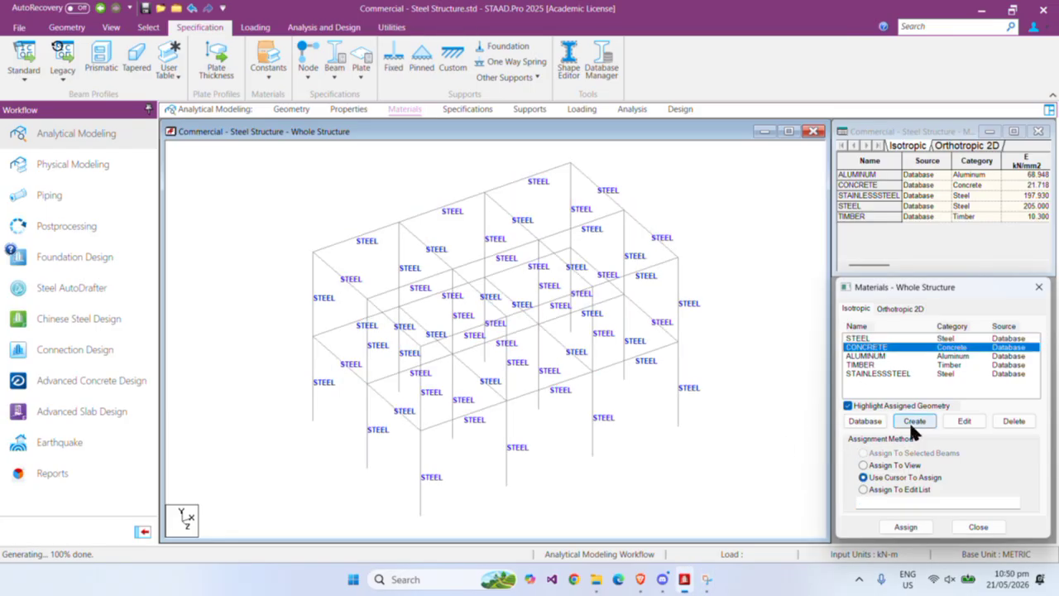
pyautogui.click(879, 340)
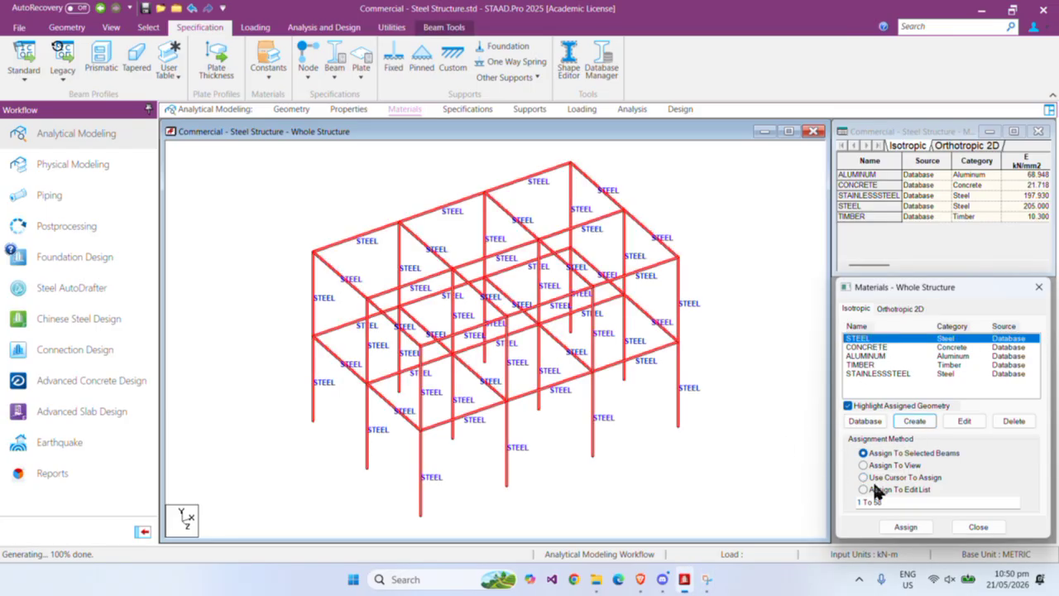